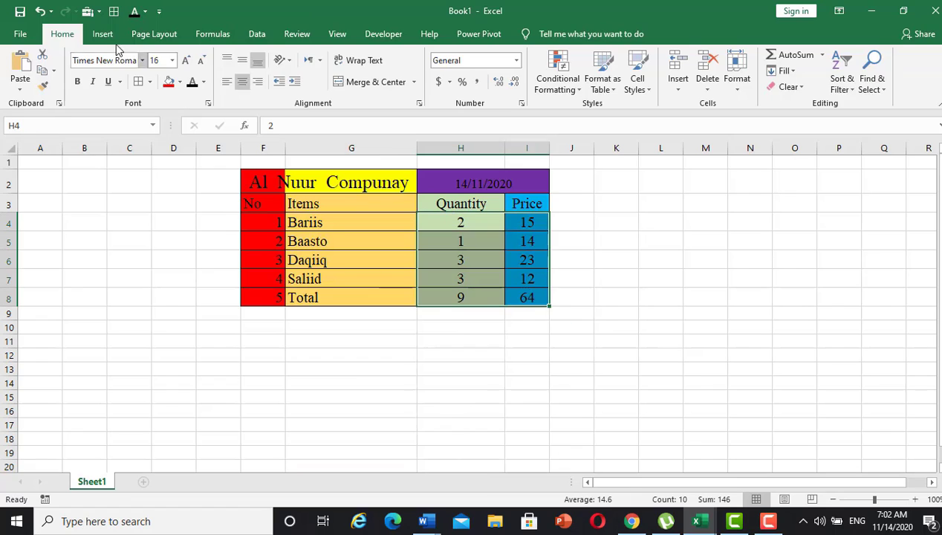
Insert a 2-D stacked column chart from the selected quantity and price values in H4:I8.
left_click(102, 34)
left_click(427, 55)
left_click(470, 104)
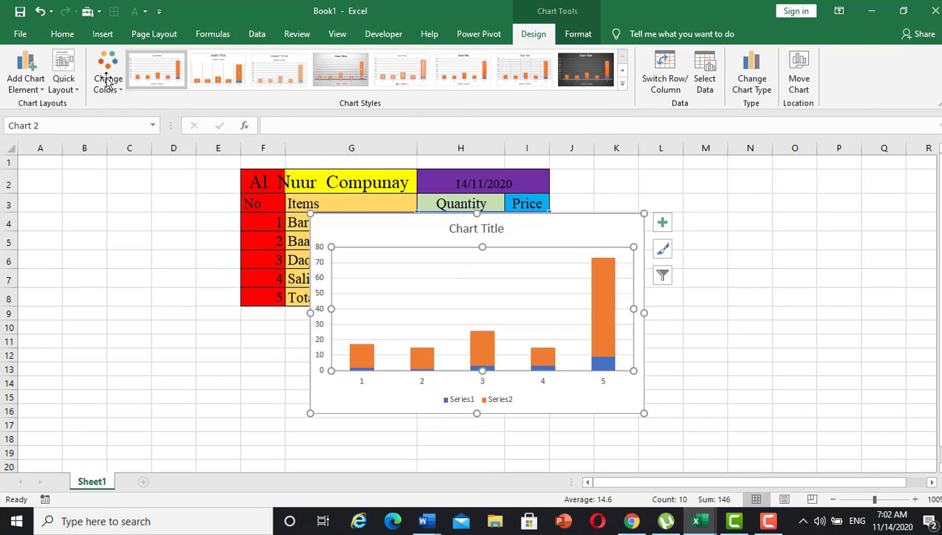
Recolor the chart with Colorful Palette 3 and apply the quick layout with a vertical axis title and data table.
left_click(108, 75)
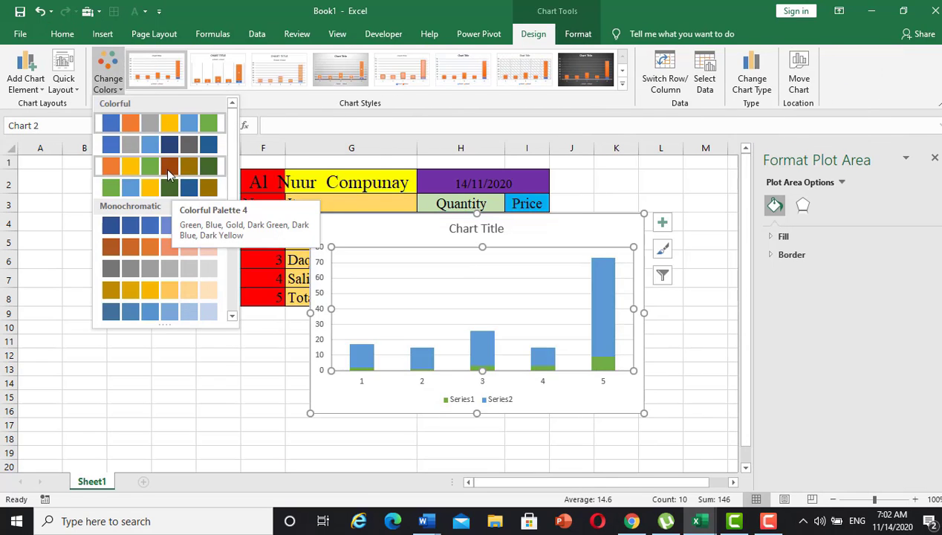
left_click(156, 165)
left_click(63, 78)
left_click(104, 153)
left_click(935, 157)
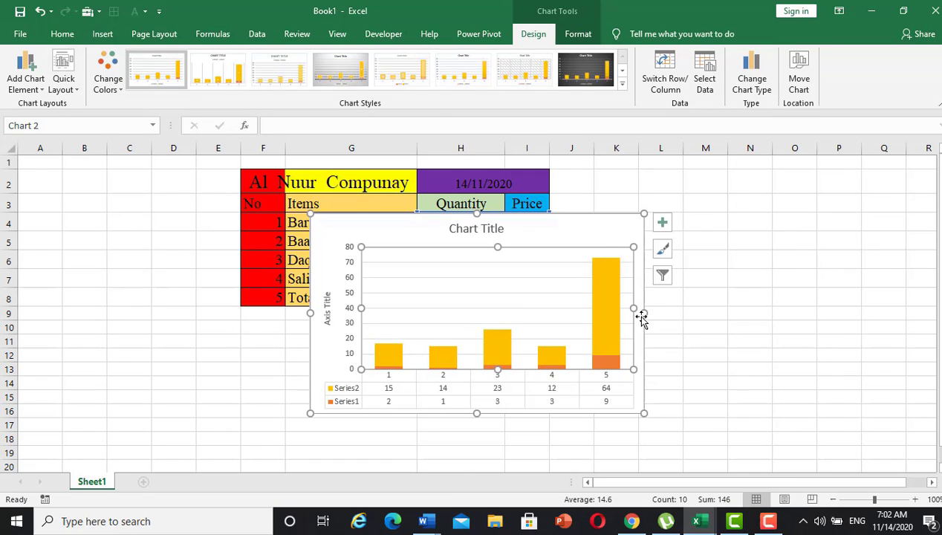
Enlarge the chart in width and height and toggle one of its chart elements.
left_click_drag(643, 312, 773, 315)
left_click_drag(550, 413, 541, 448)
left_click(792, 221)
left_click(831, 281)
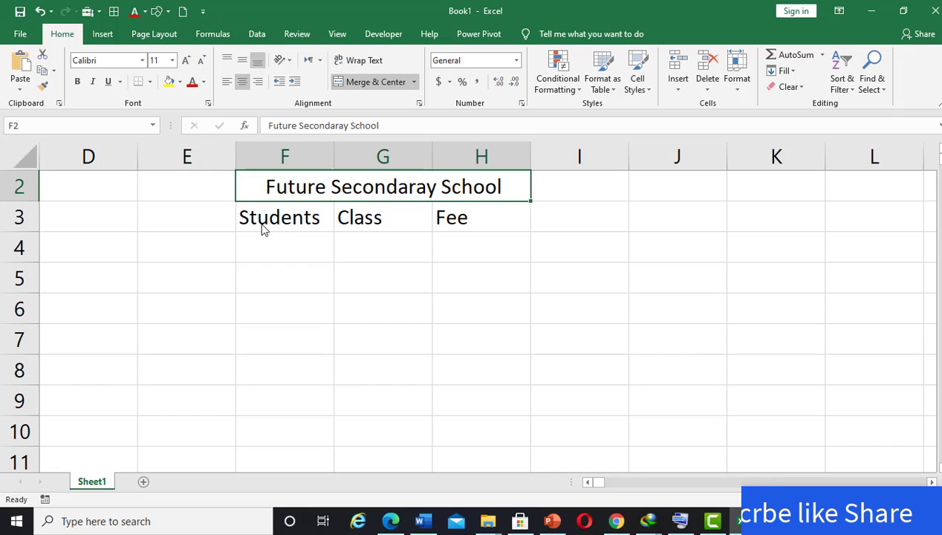
Unmerge the "Future Secondaray School" title cell spanning F2:H2.
left_click(377, 225)
left_click(457, 224)
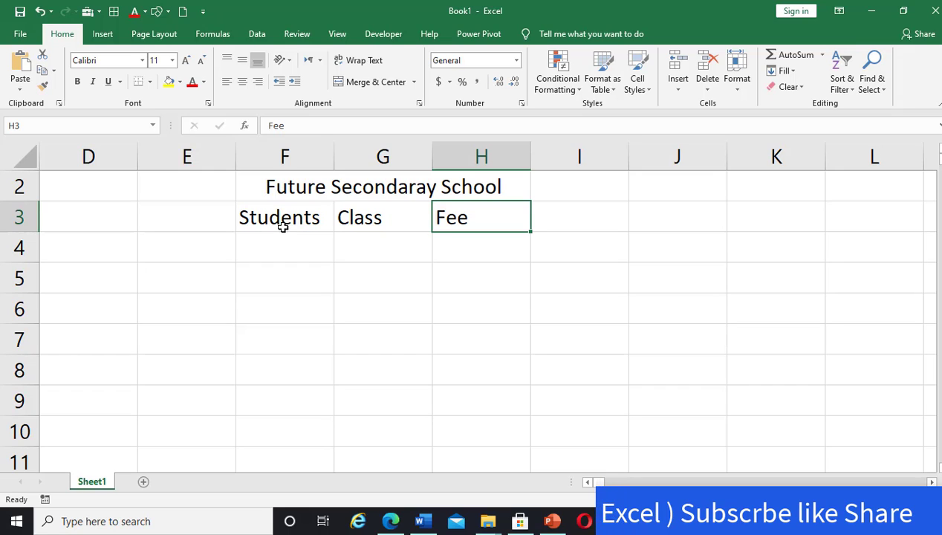
left_click(274, 184)
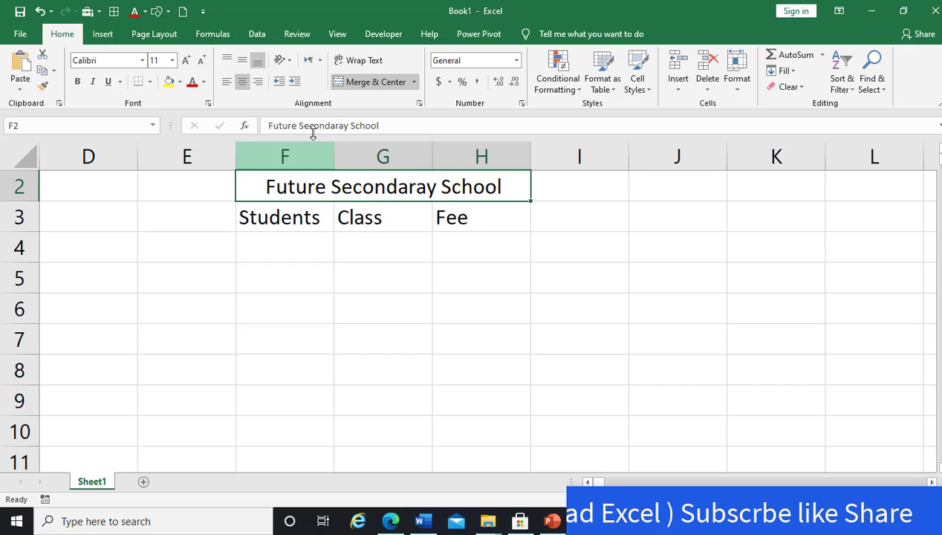
left_click(414, 83)
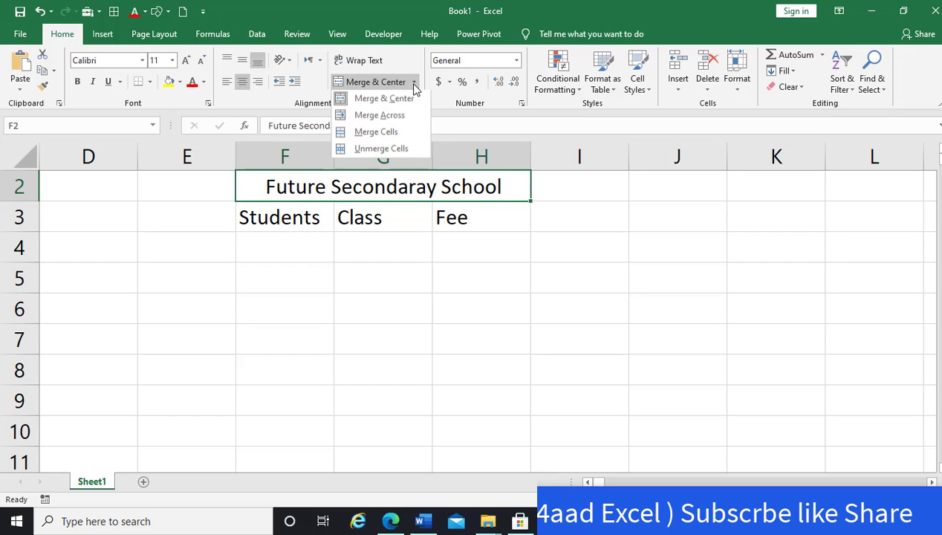
left_click(400, 103)
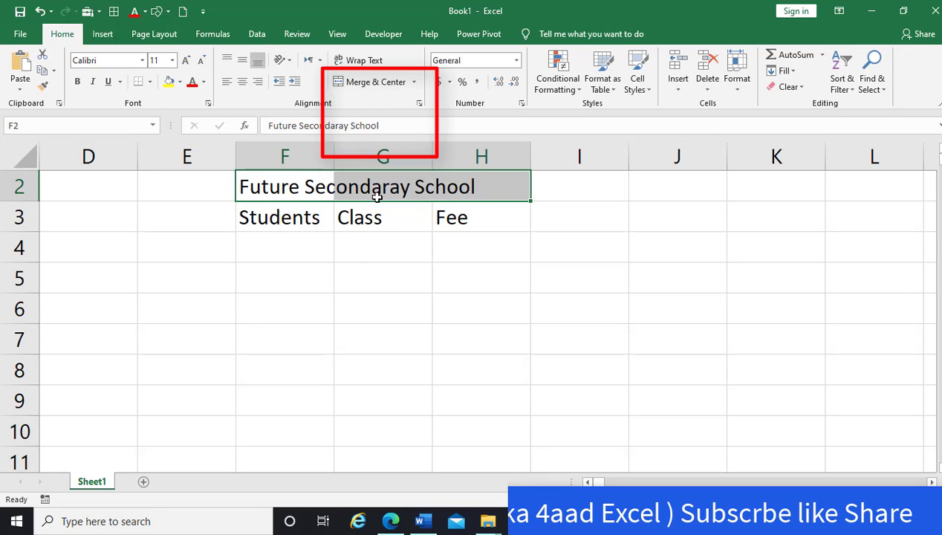
left_click(364, 262)
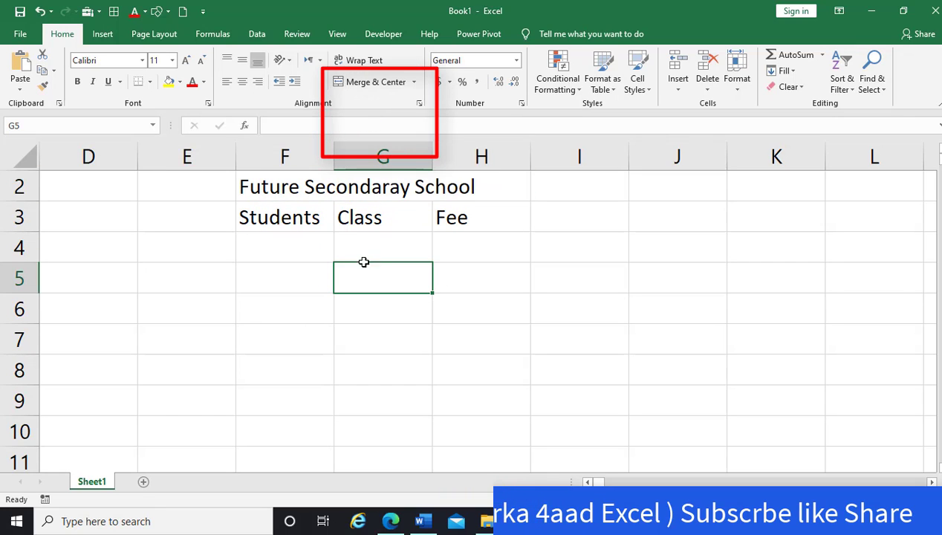
Examine how the title text in row 2 extends across columns F, G and H.
left_click(267, 187)
left_click(290, 154)
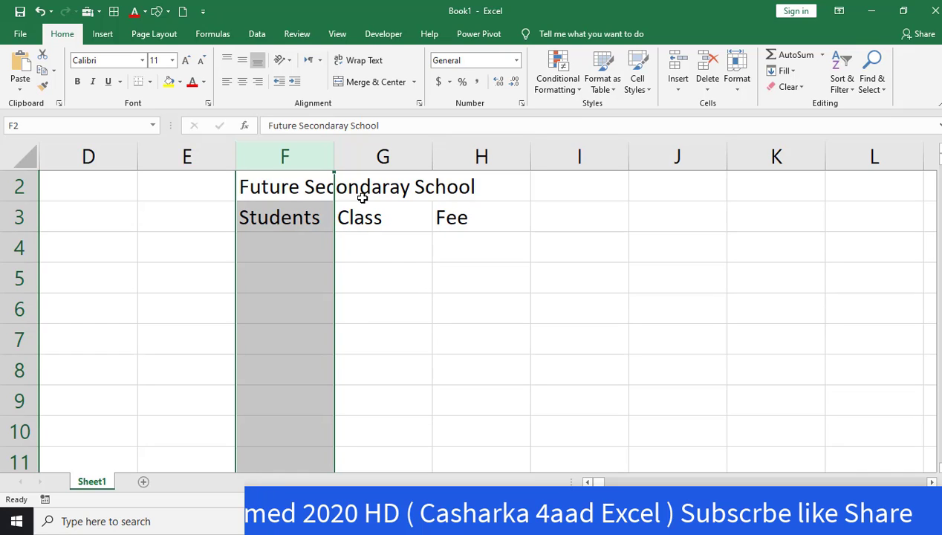
left_click(384, 158)
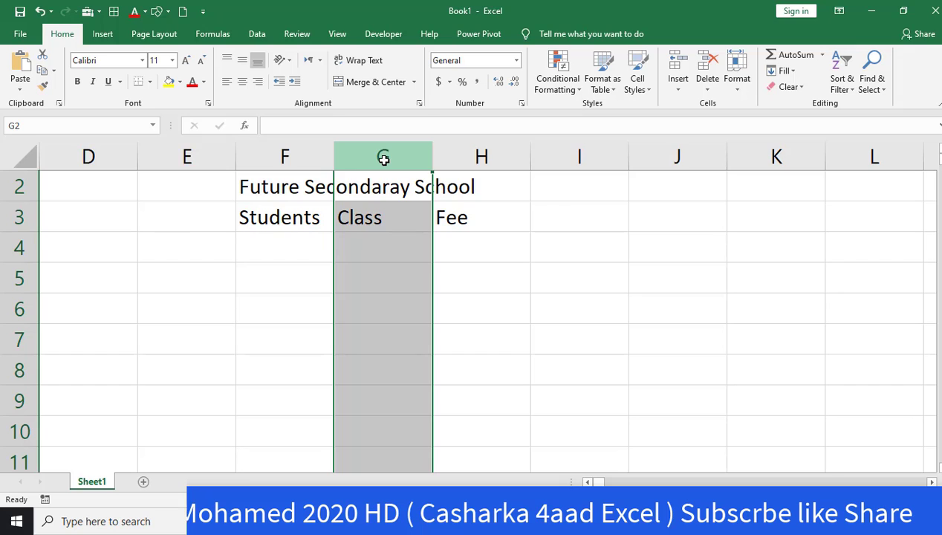
left_click(473, 152)
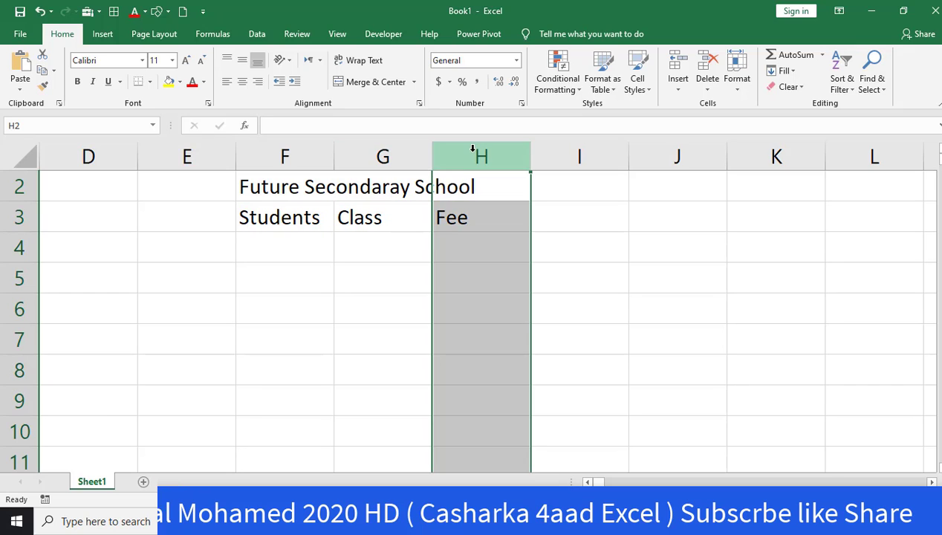
left_click(398, 256)
left_click(226, 205)
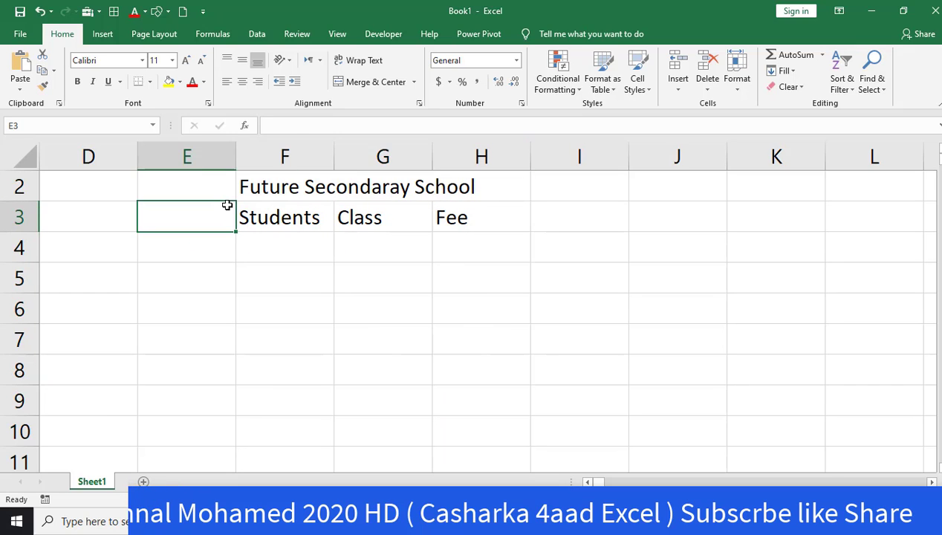
left_click(239, 183)
left_click(56, 180)
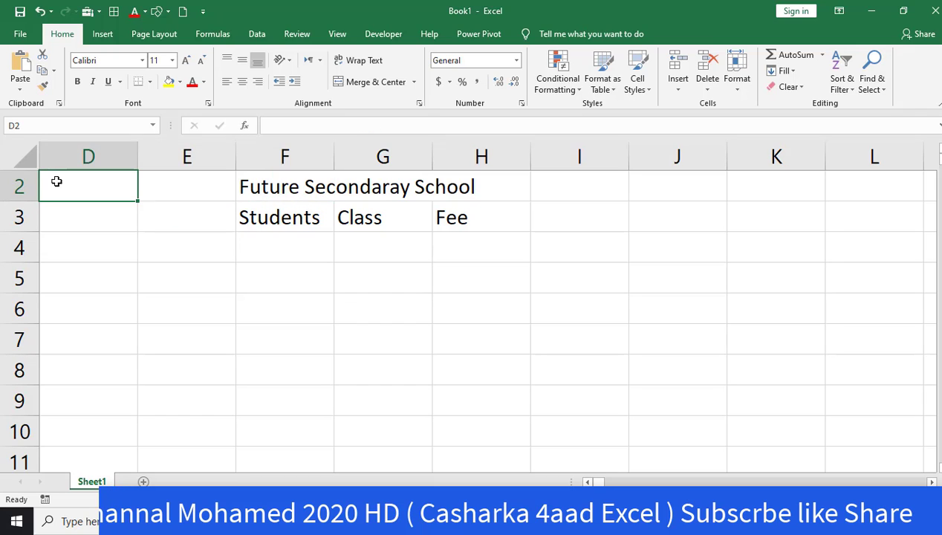
left_click(34, 185)
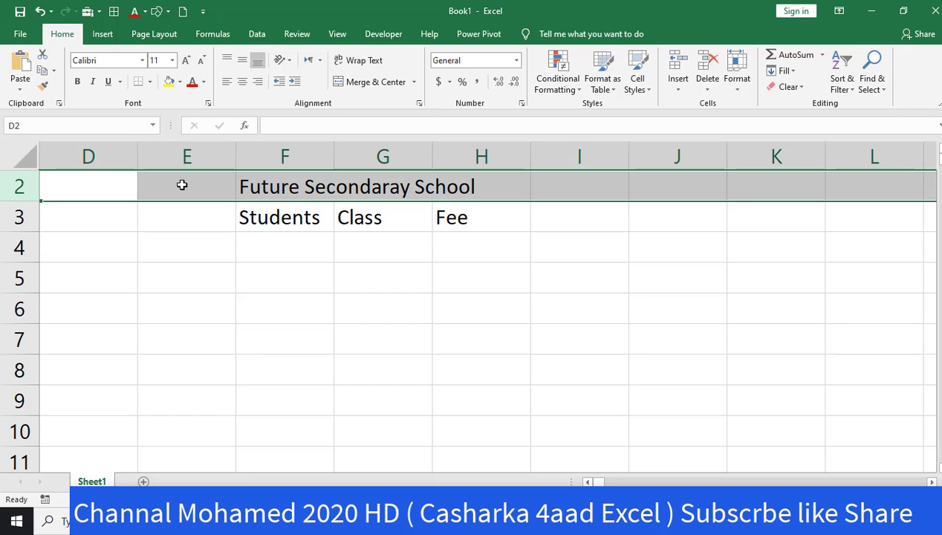
left_click(271, 243)
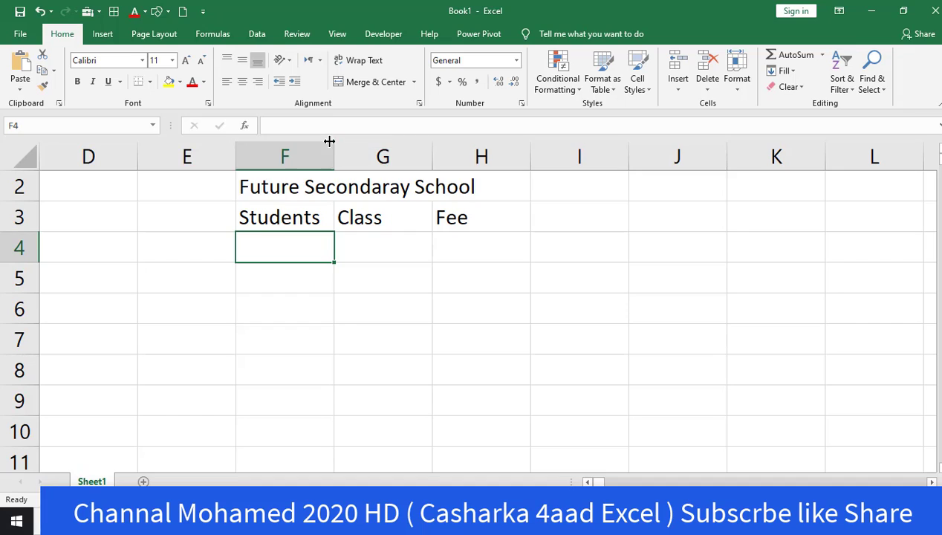
Check the right-hand boundaries of columns F and G without resizing them.
left_click_drag(332, 154, 334, 154)
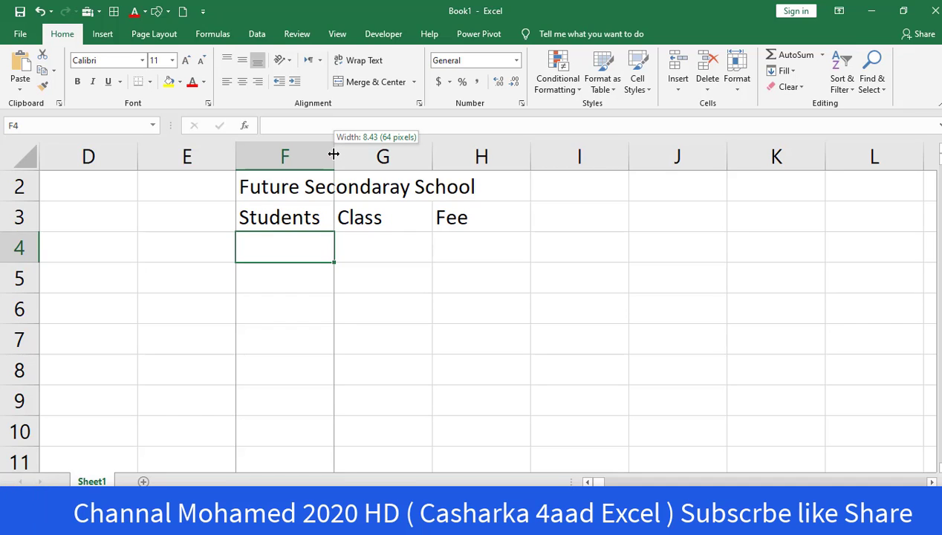
left_click_drag(333, 154, 333, 154)
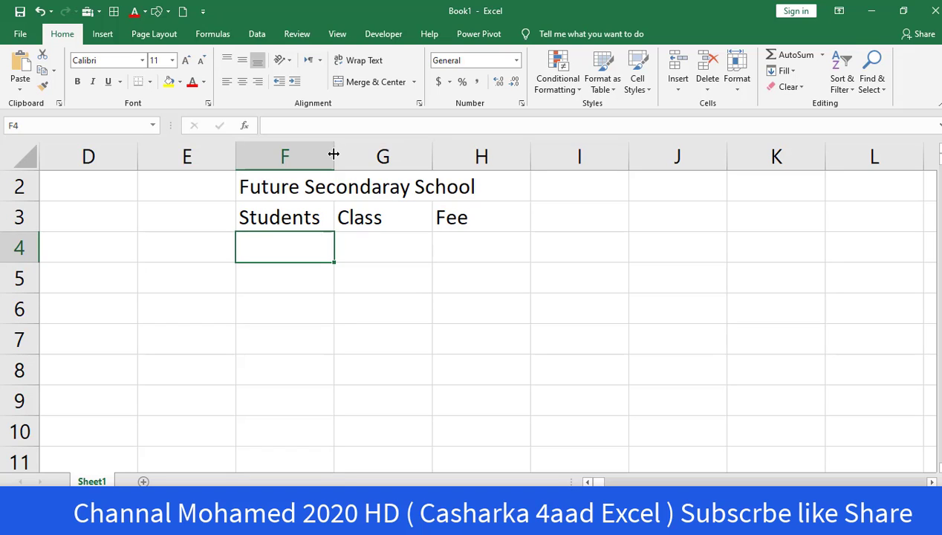
left_click_drag(430, 154, 430, 154)
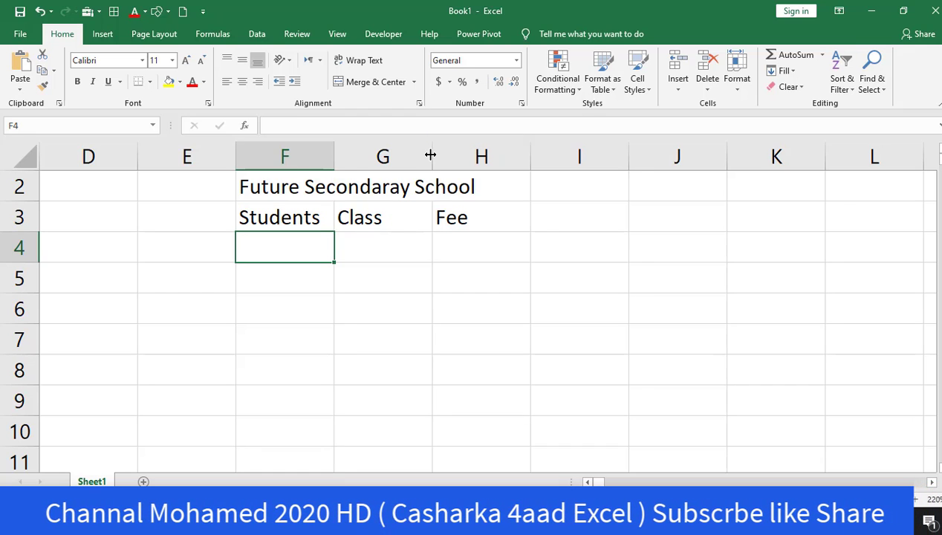
left_click(373, 242)
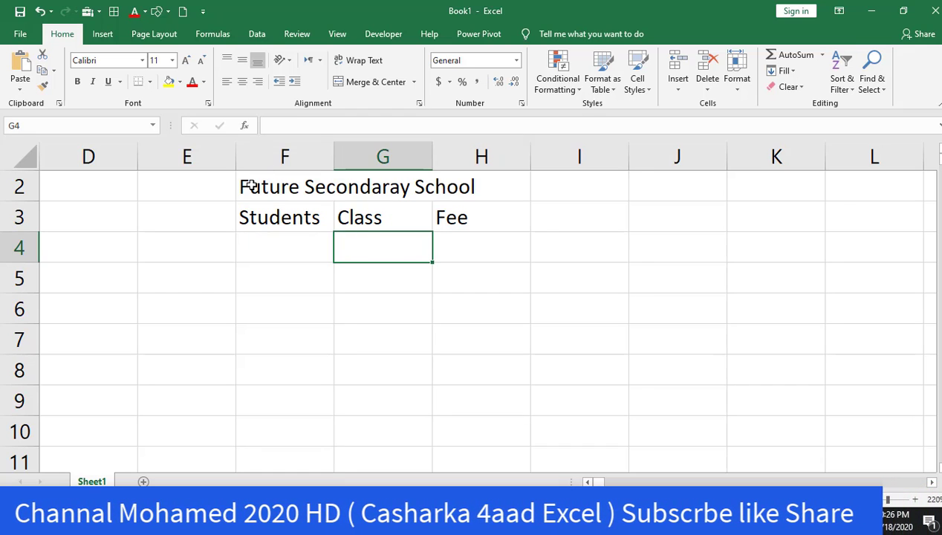
Merge and center the "Future Secondaray School" title across F2:H2.
left_click_drag(251, 186, 429, 187)
left_click(279, 251)
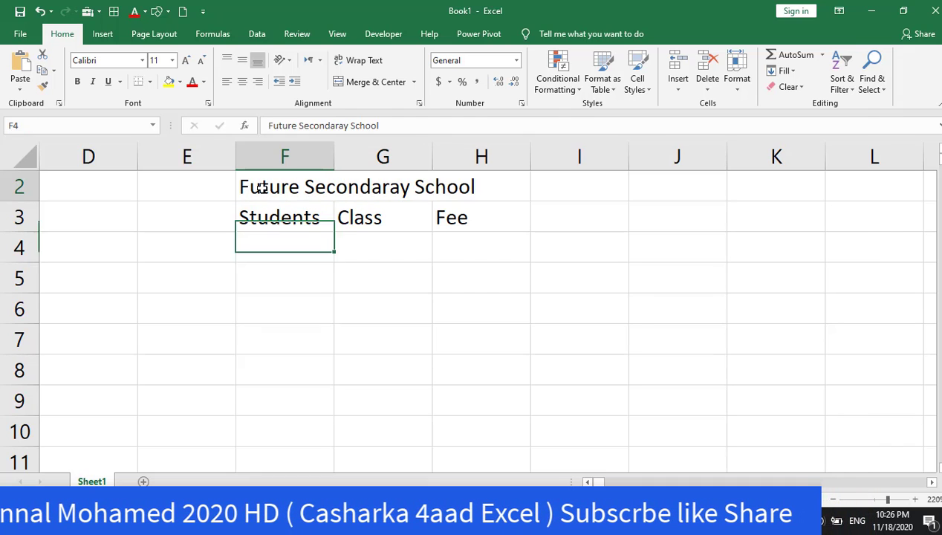
left_click(261, 188)
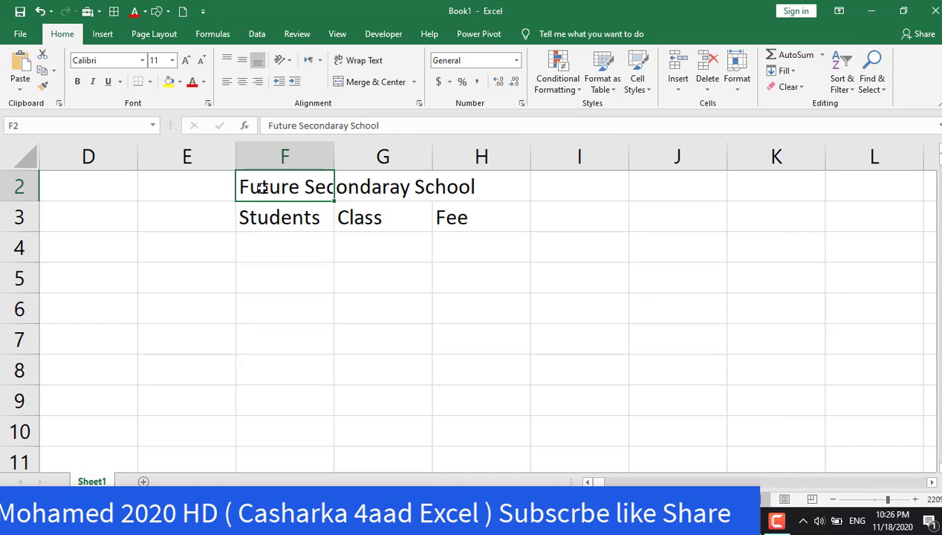
left_click_drag(261, 188, 450, 187)
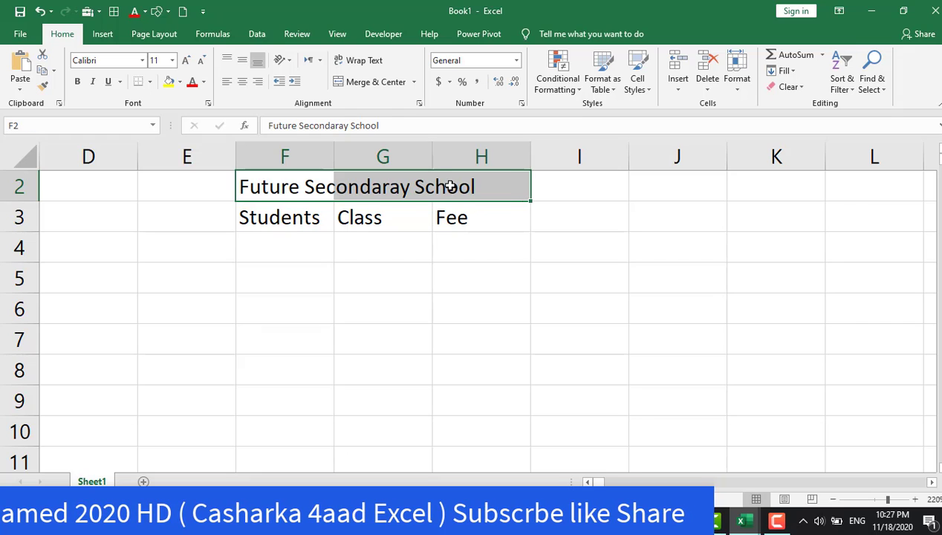
left_click(415, 84)
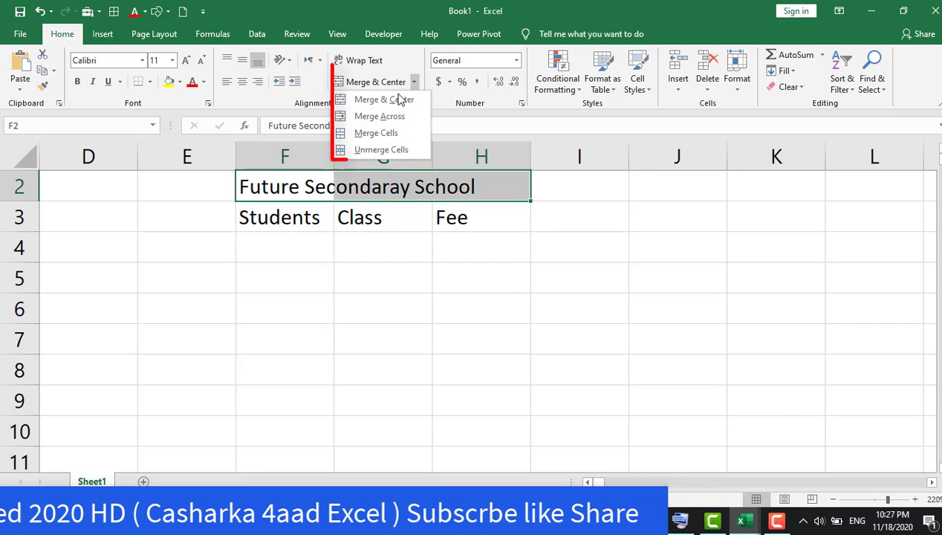
left_click(381, 104)
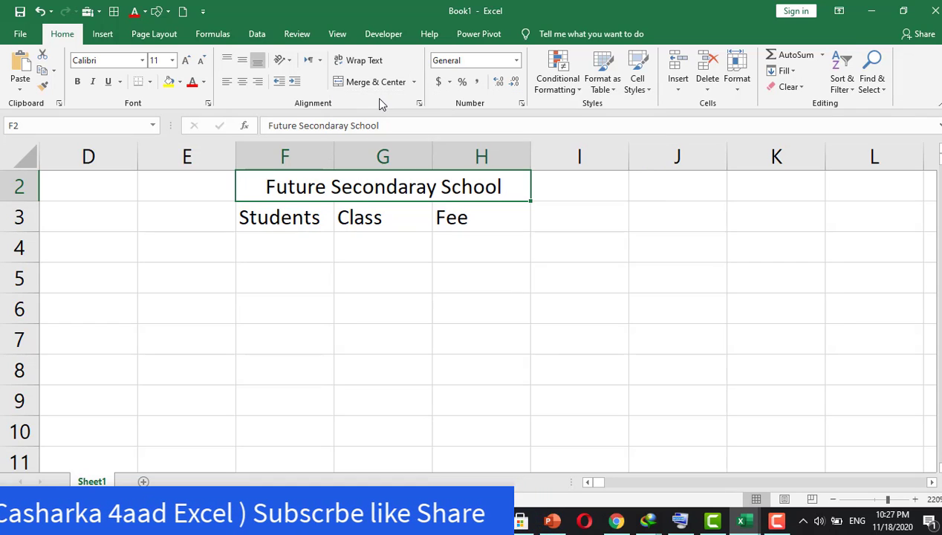
left_click(347, 248)
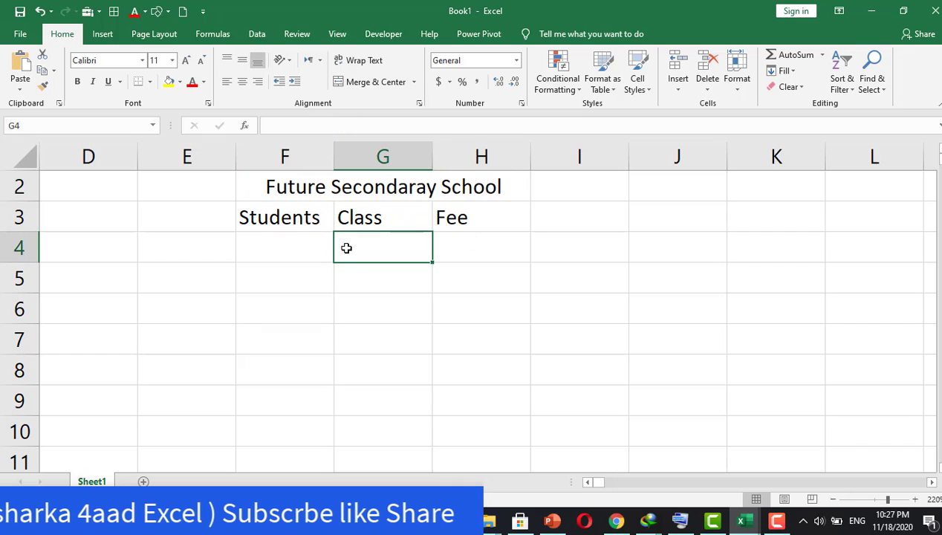
Remove Merge & Center from the school title so it occupies separate cells again.
left_click(258, 187)
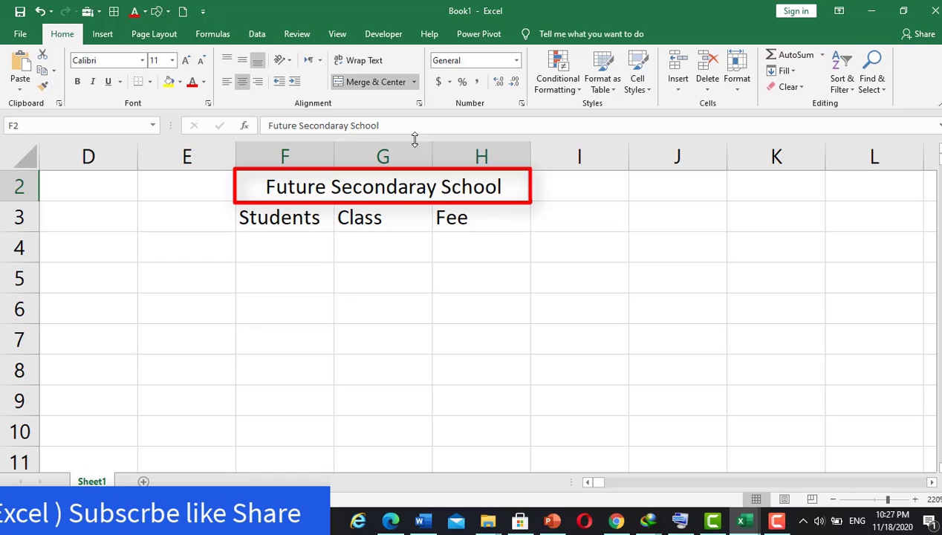
left_click(416, 82)
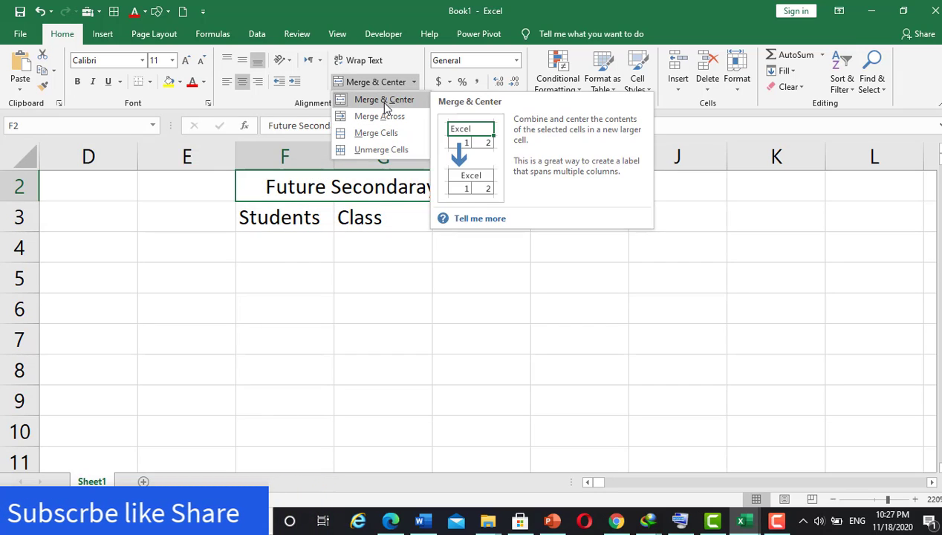
left_click(387, 102)
left_click(284, 308)
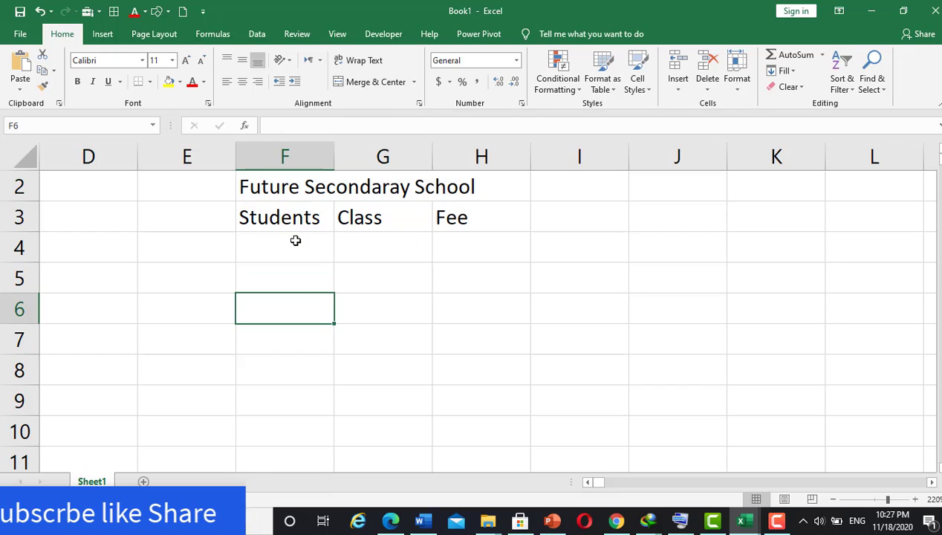
Select F2:H2, merge and center the school title across it, and apply Merge Cells to the same range.
left_click(246, 181)
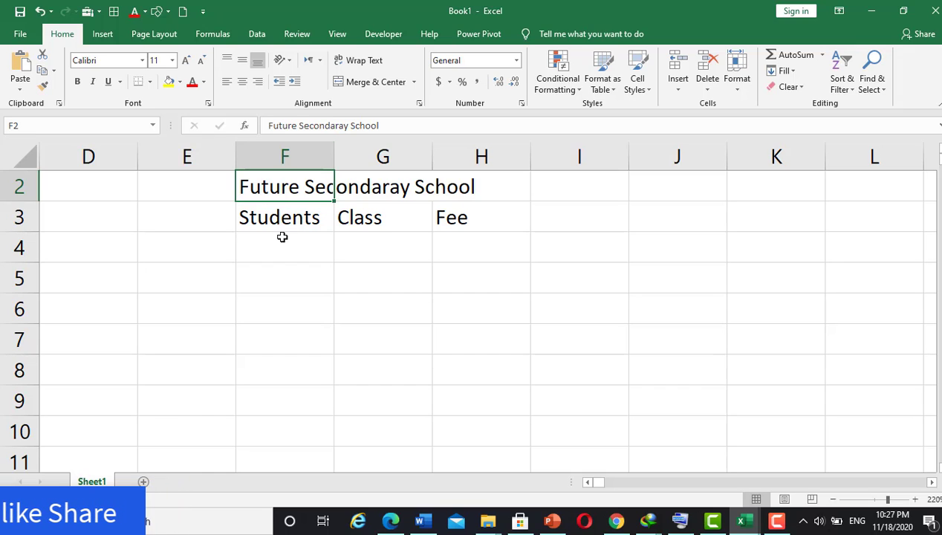
left_click_drag(269, 187, 449, 188)
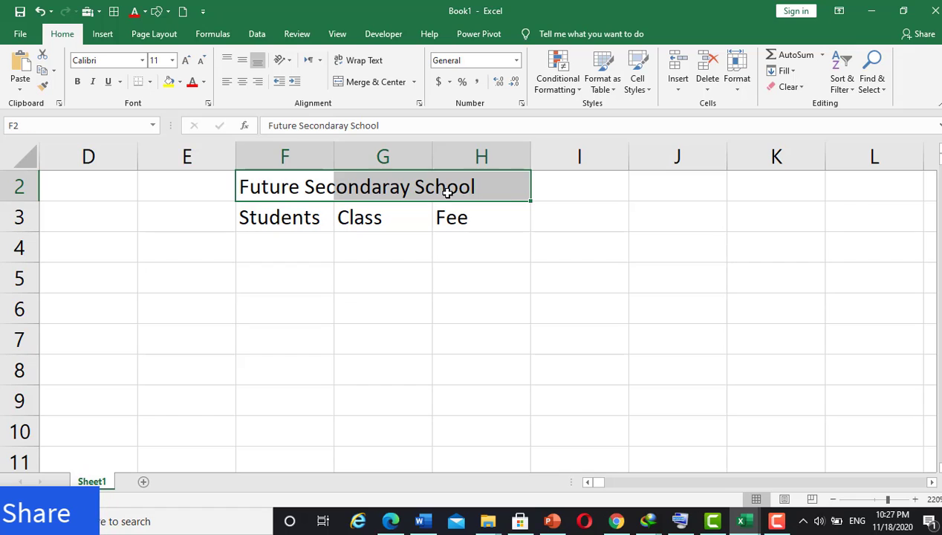
left_click(414, 83)
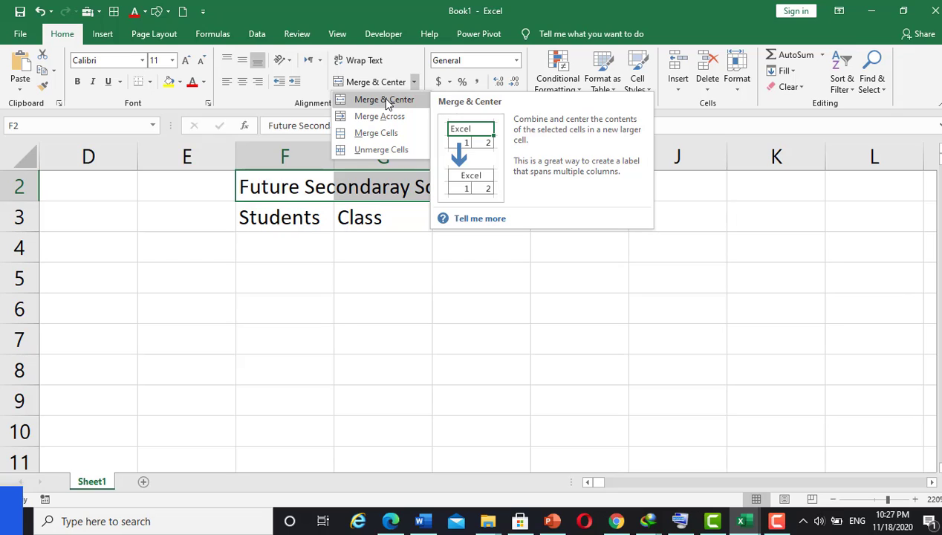
left_click(385, 100)
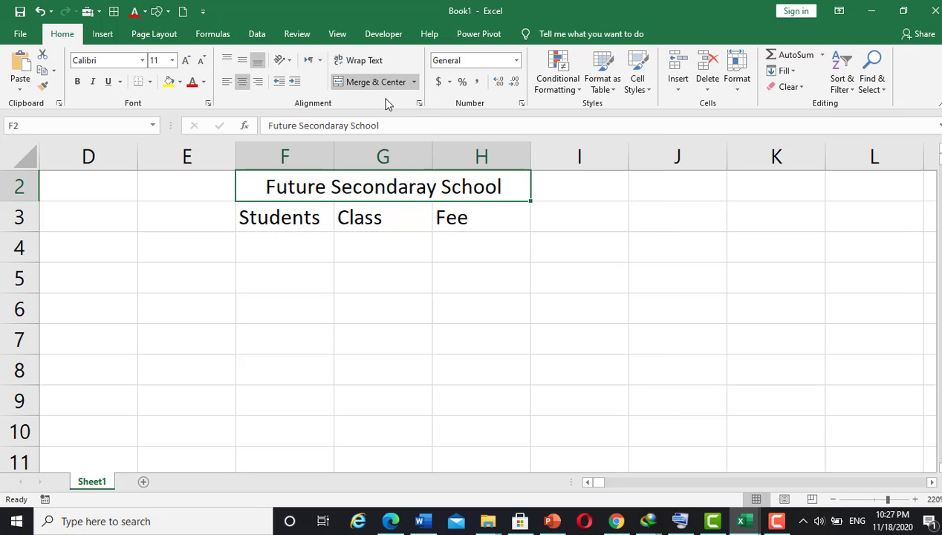
left_click(413, 82)
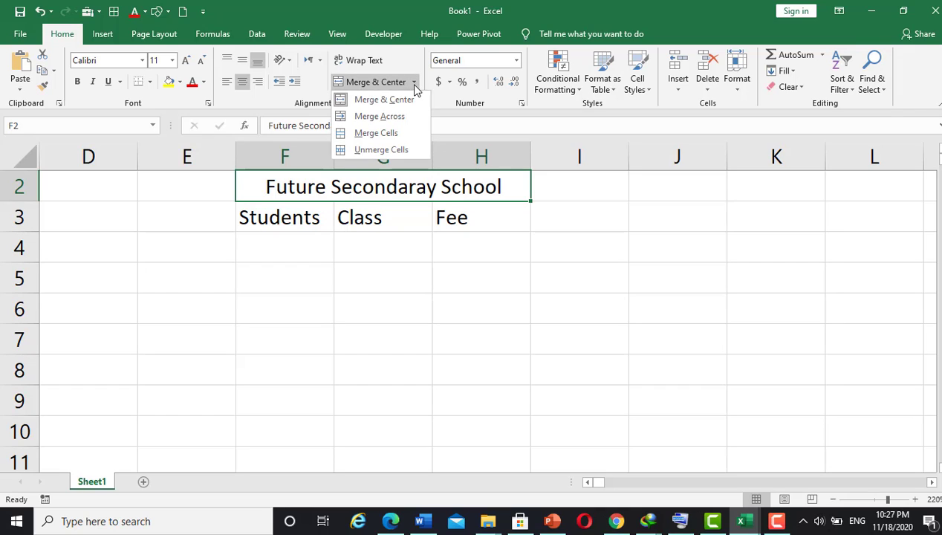
left_click(388, 134)
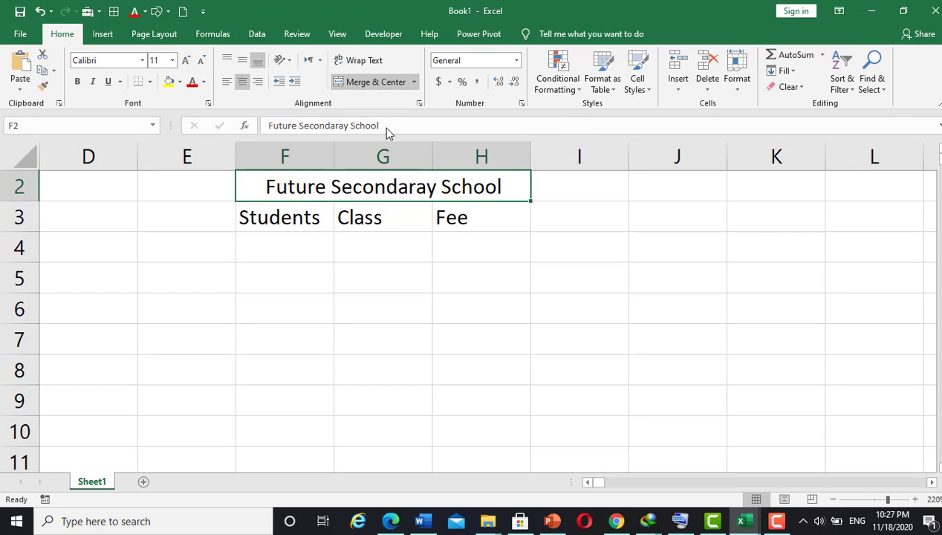
Unmerge the "Future Secondaray School" title in F2:H2 back into separate cells.
left_click(374, 251)
left_click(263, 192)
left_click(411, 83)
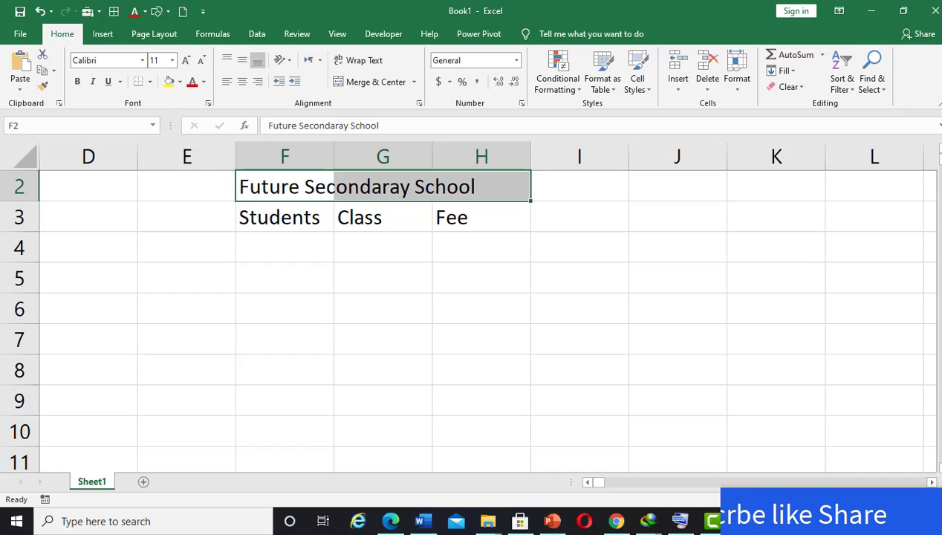
Select all of row 1 to show a full row, and return to cell A1.
scroll(470, 306, "down", 3)
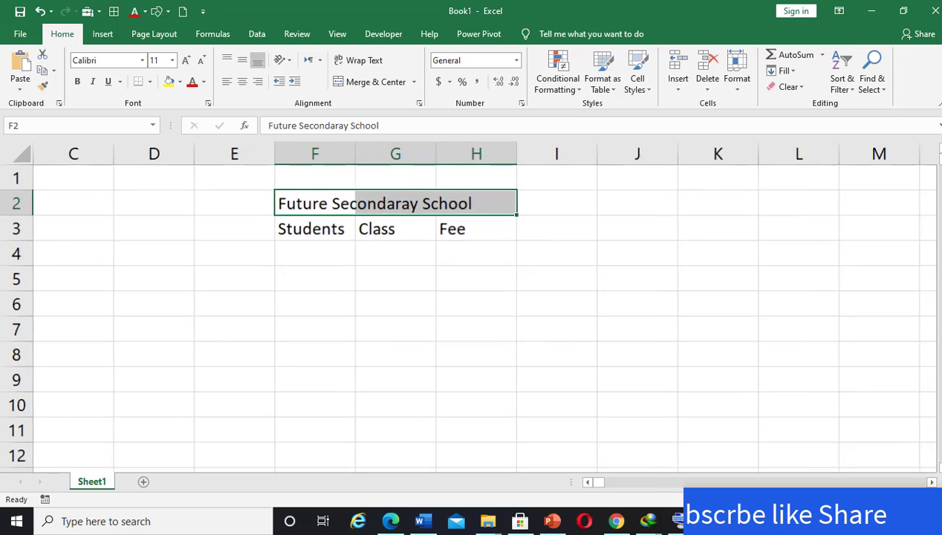
scroll(477, 290, "down", 2)
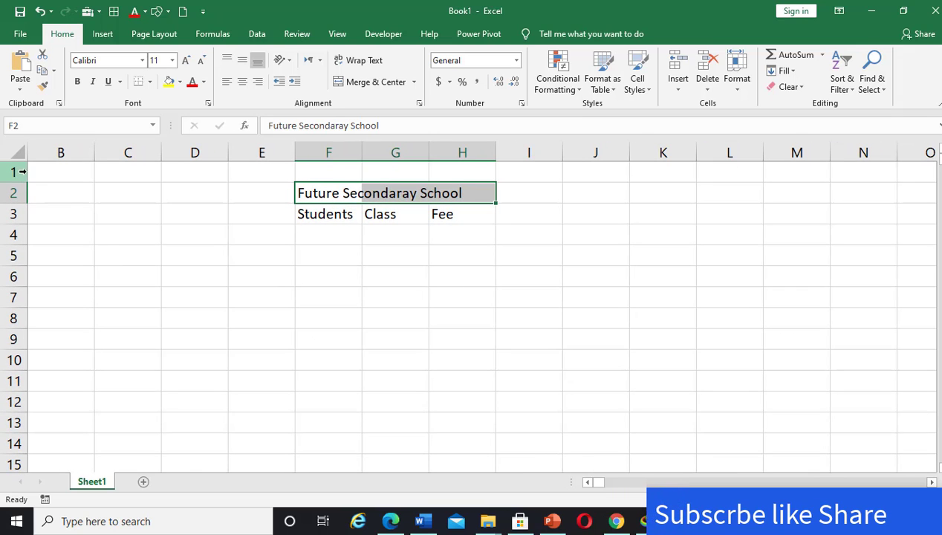
left_click(22, 171)
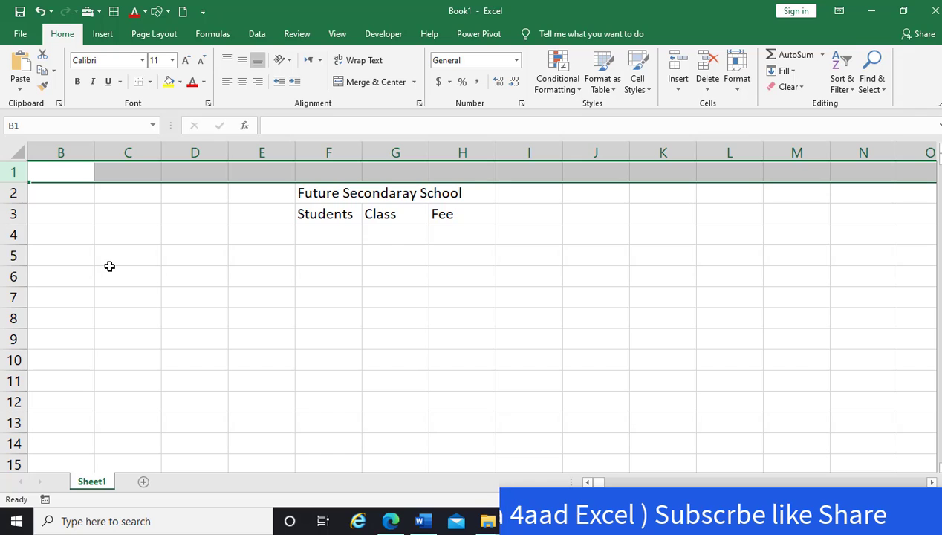
key("ctrl+Home")
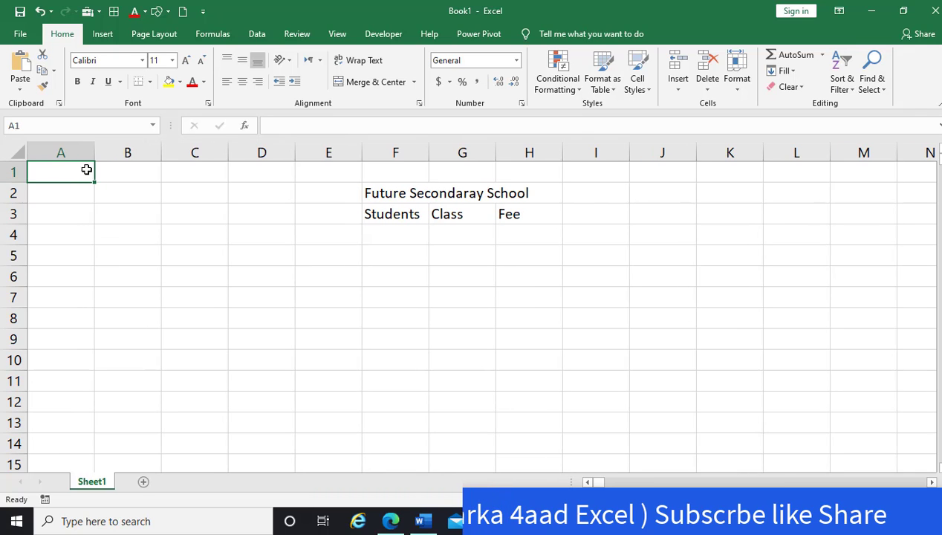
Select the whole columns A, B, C, D and E one after another to show single columns.
left_click(64, 151)
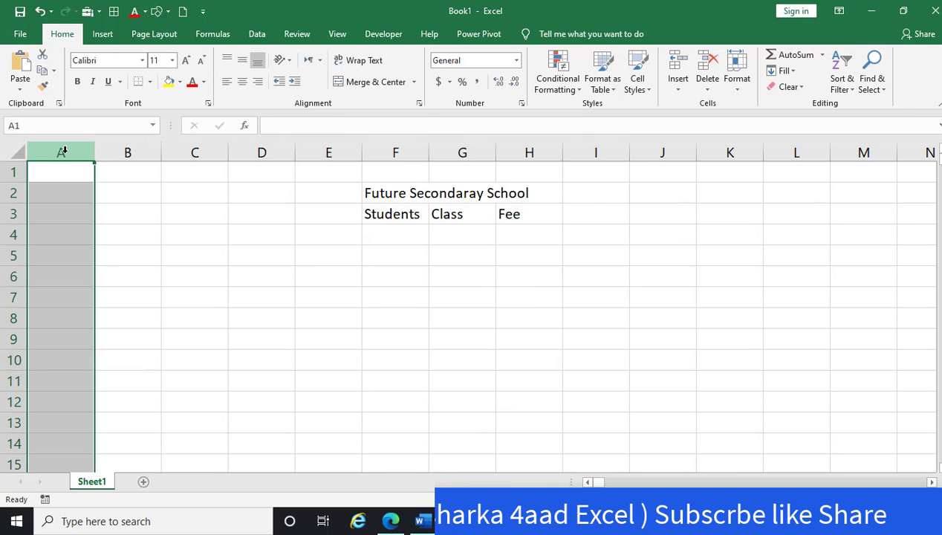
left_click(113, 151)
left_click(195, 151)
left_click(261, 152)
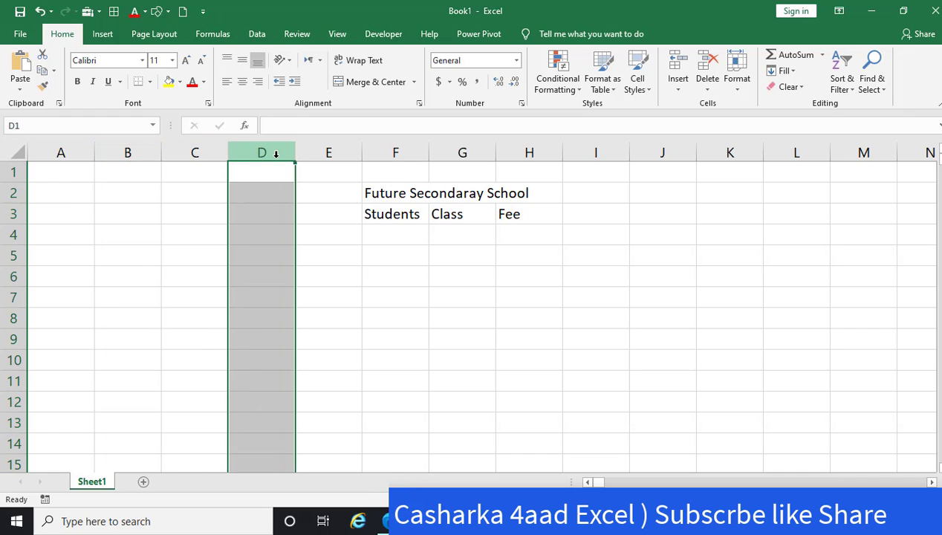
left_click(338, 155)
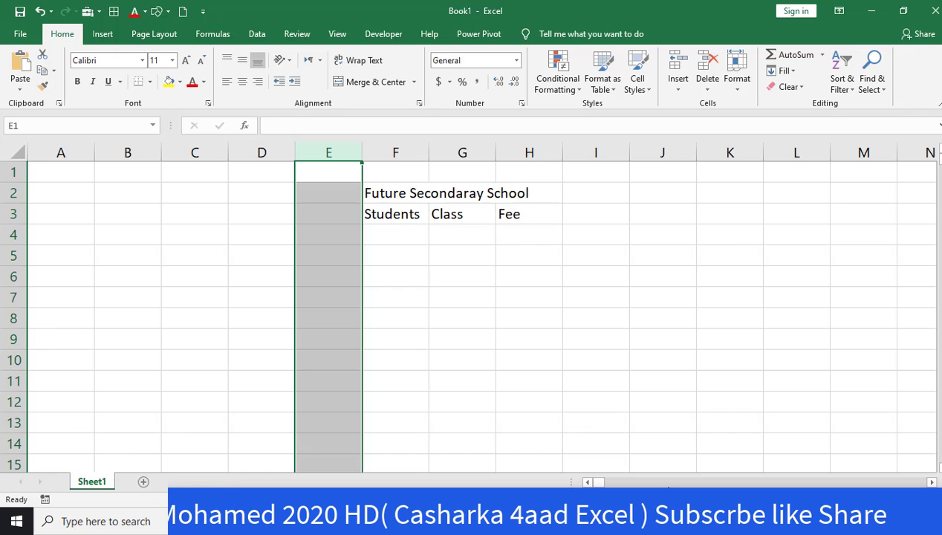
Open the On-Screen Keyboard and jump from cell C4 to the last row of column C.
key("super+ctrl+o")
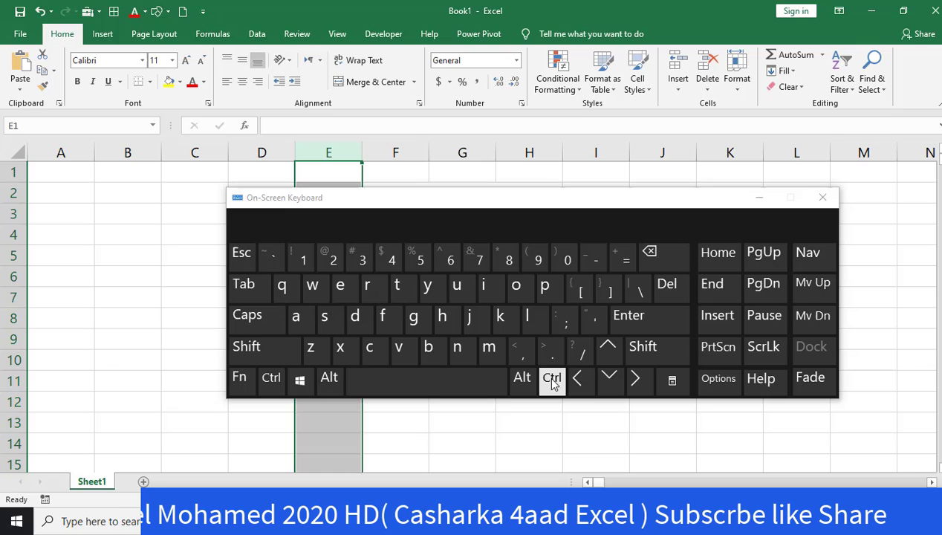
left_click(188, 234)
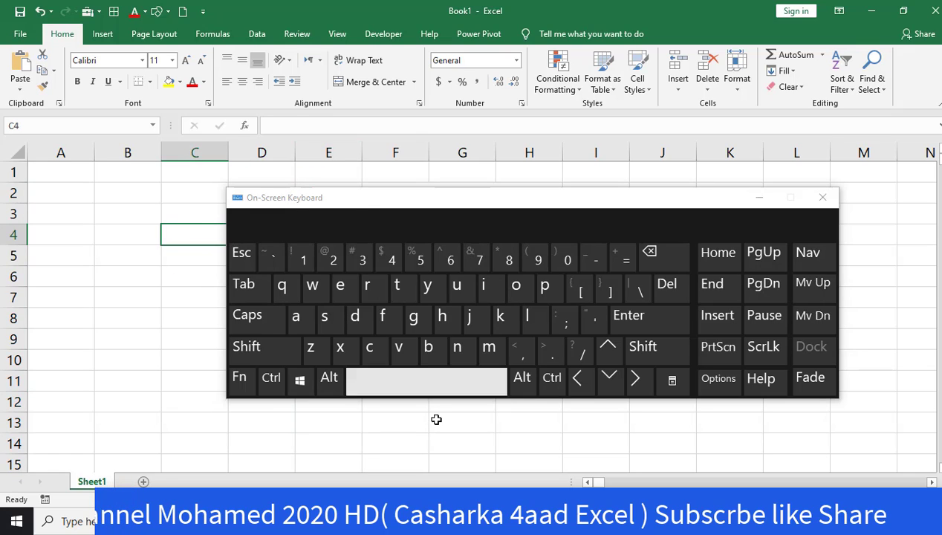
key("ctrl")
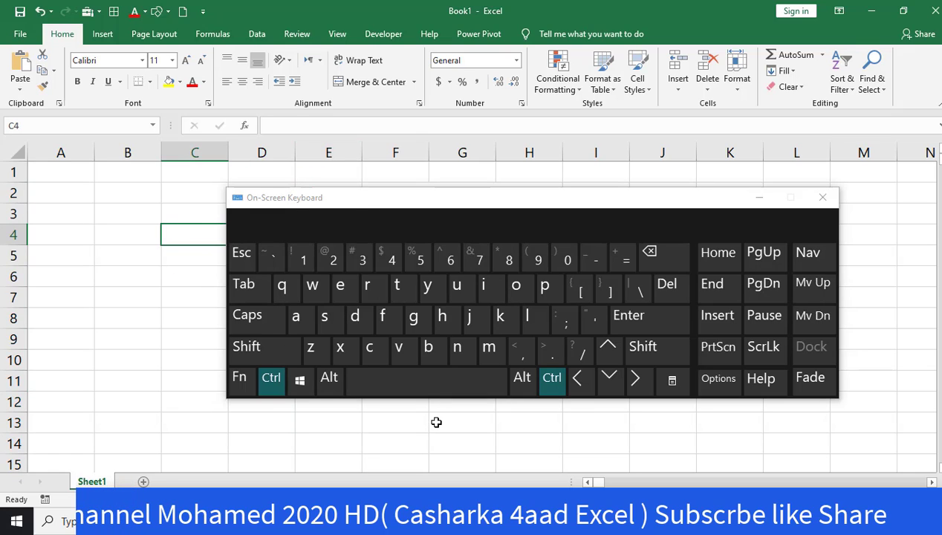
left_click(608, 379)
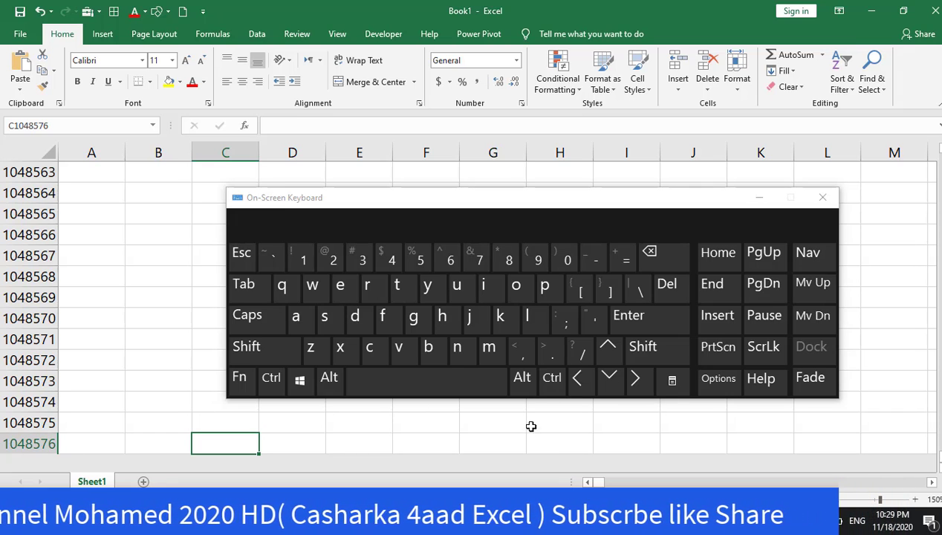
Jump back up to the first row of column C, and select column A.
key("ctrl")
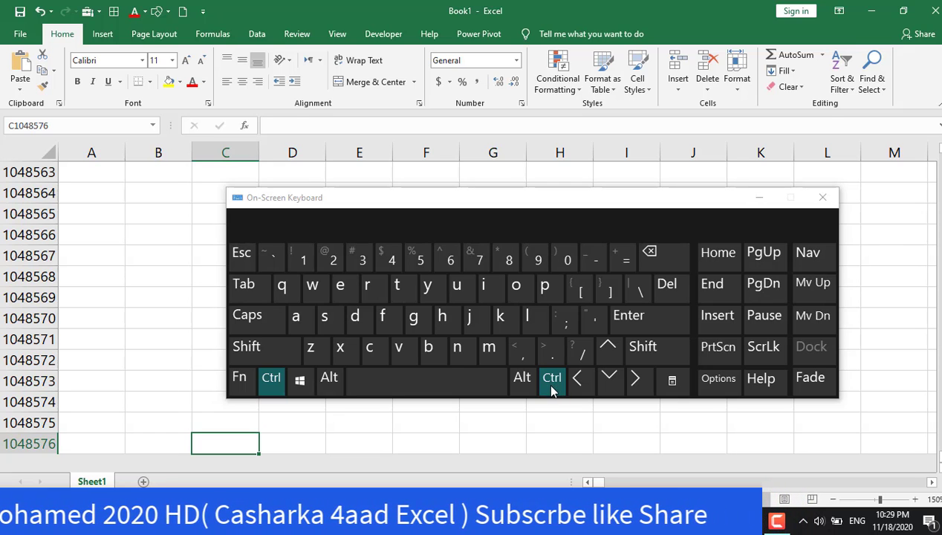
left_click(607, 347)
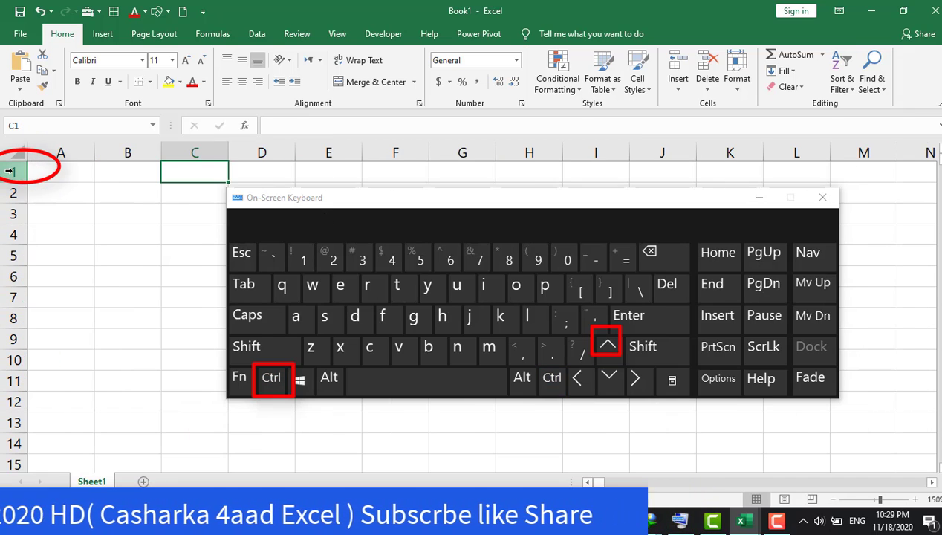
left_click(61, 153)
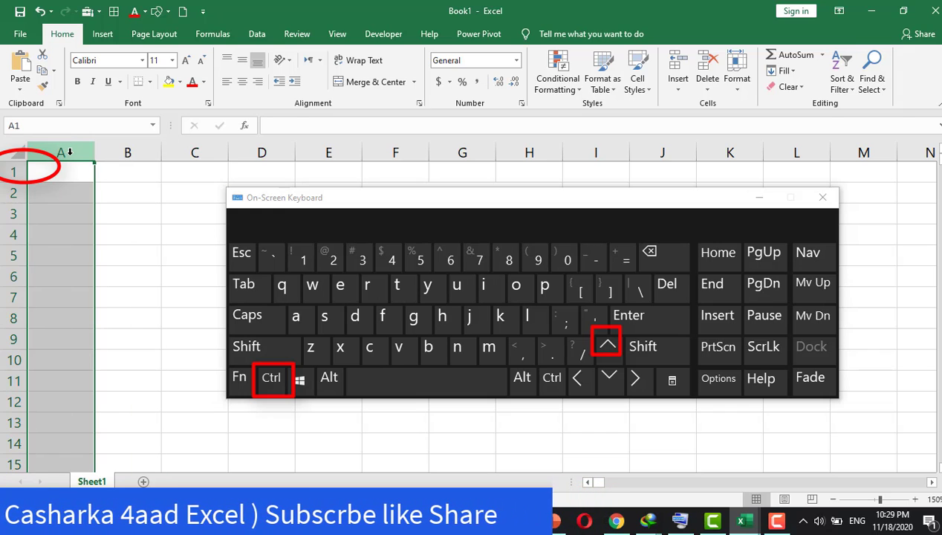
From cell B1, jump to the sheet's last column in row 1 and back to the first column.
left_click(137, 175)
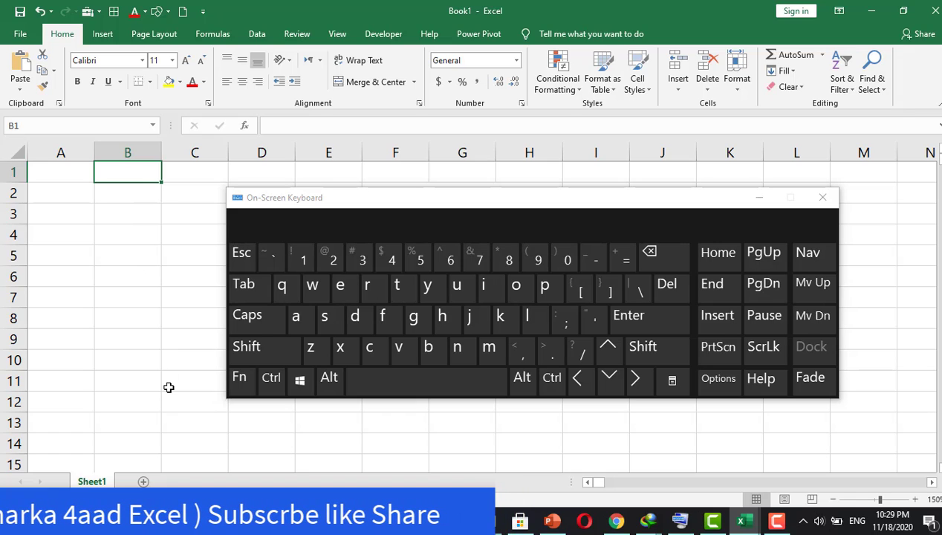
key("ctrl")
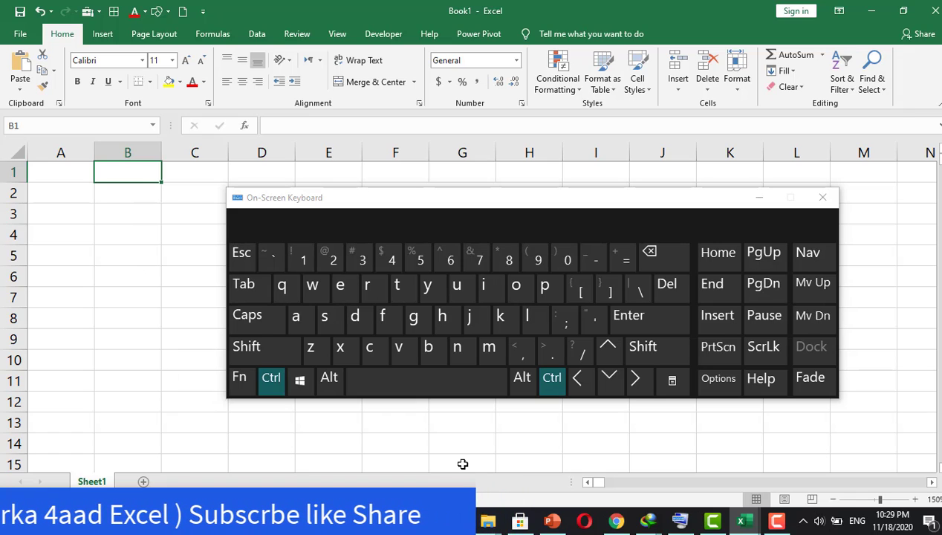
left_click(635, 382)
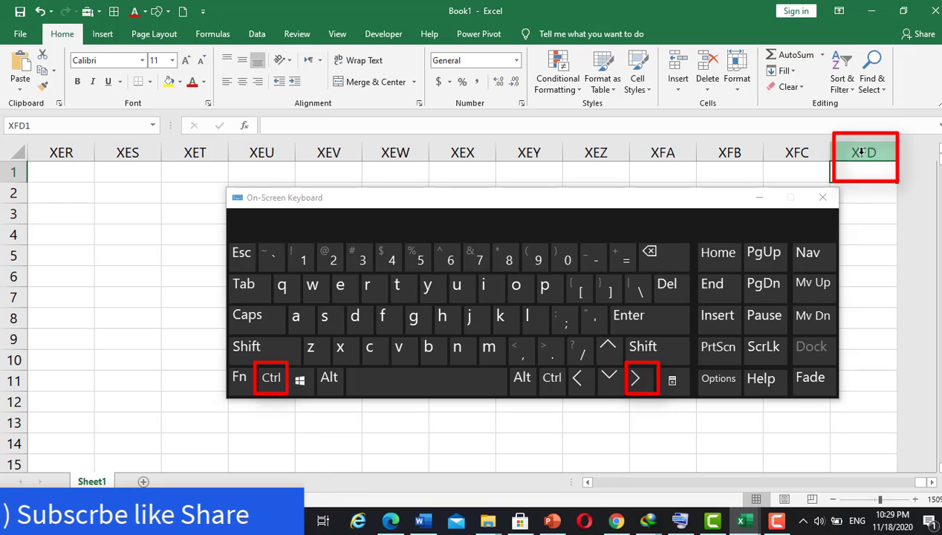
left_click(552, 378)
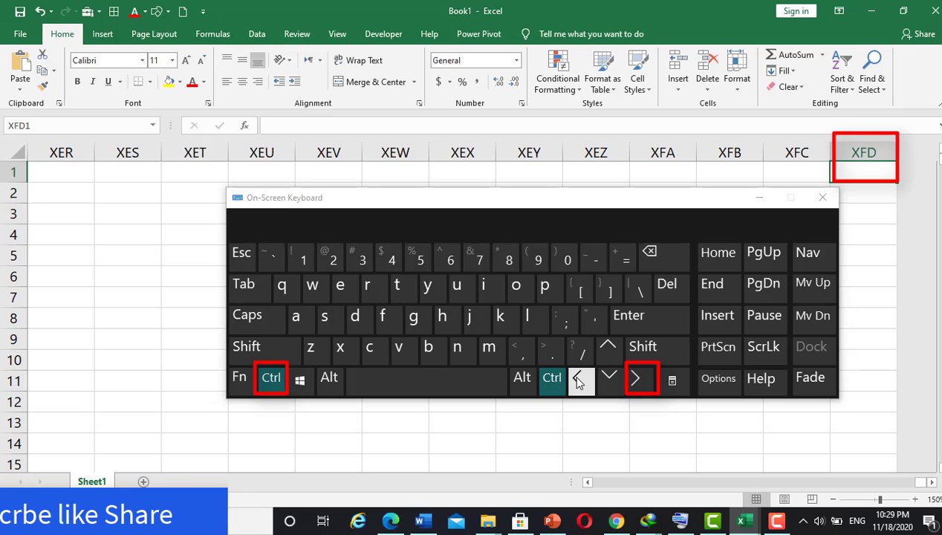
left_click(579, 381)
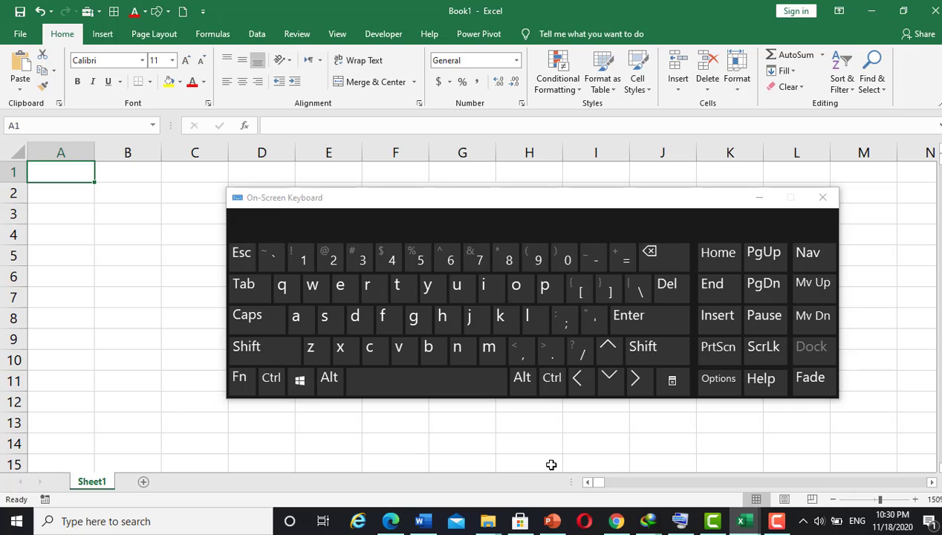
Jump from cell A1 to the last row of column A.
key("ctrl")
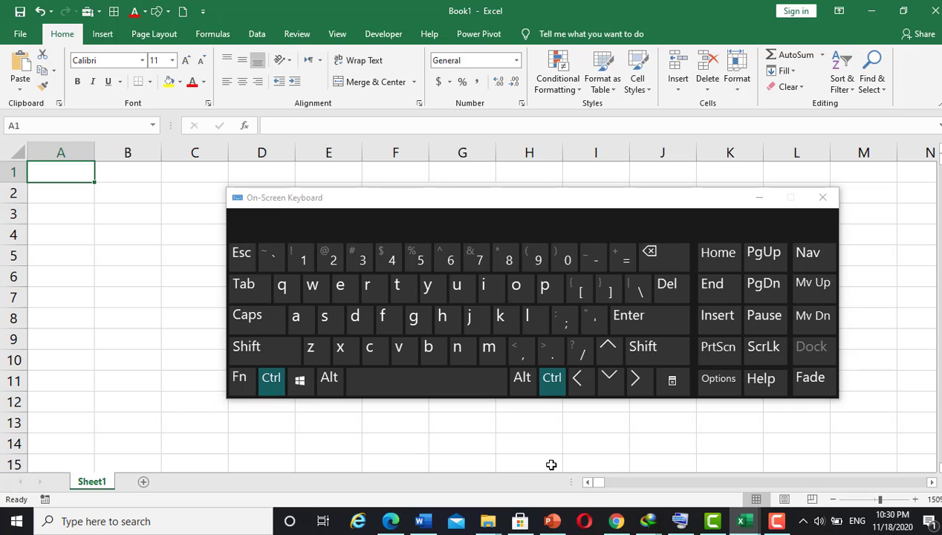
left_click(611, 381)
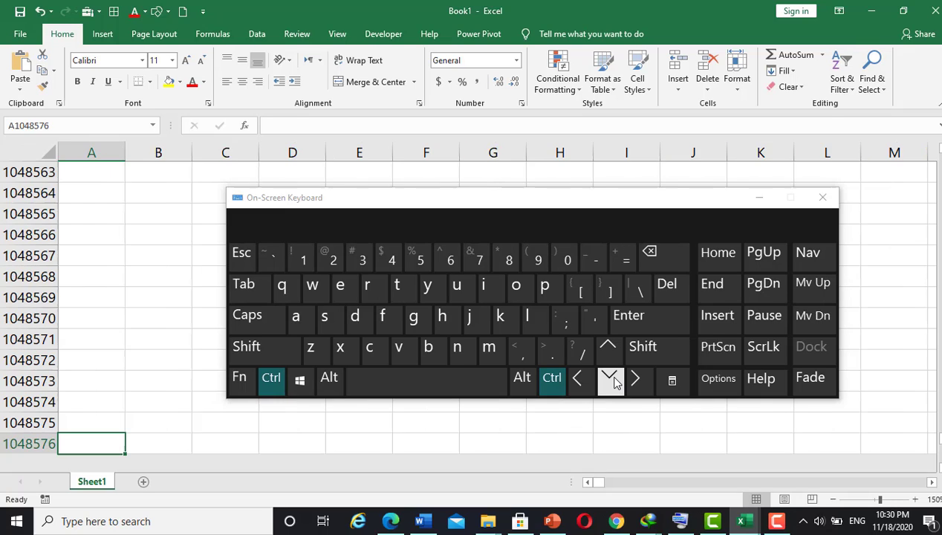
Fill the entire last row, 1048576, with red.
left_click(22, 444)
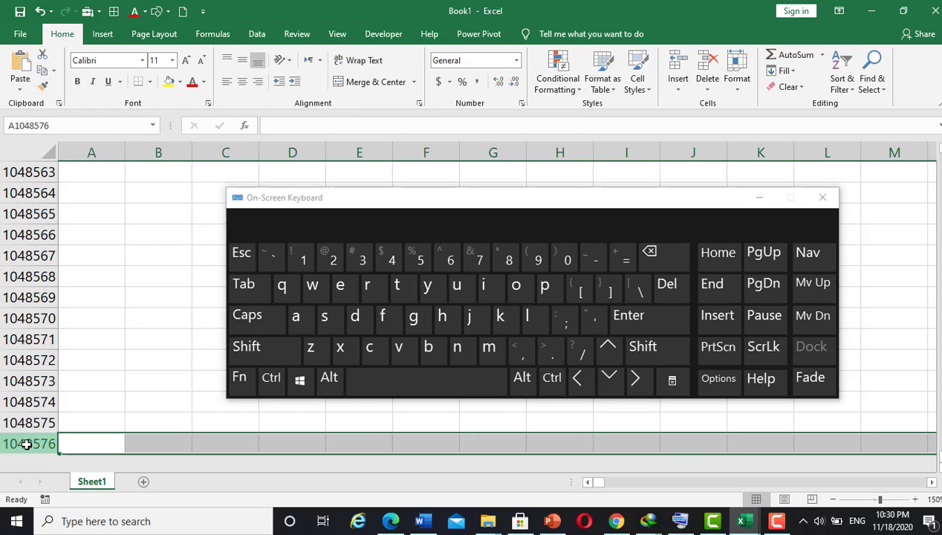
left_click(181, 82)
left_click(181, 191)
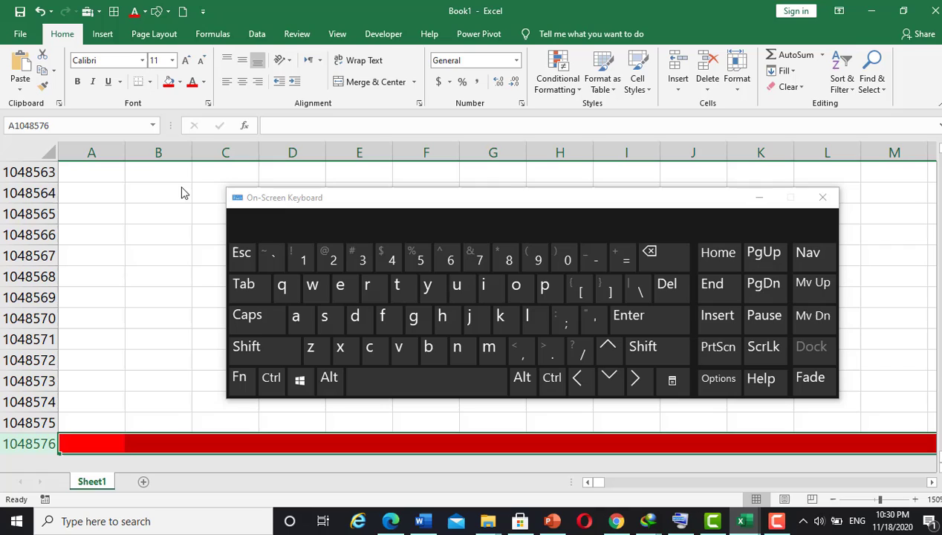
right_click(33, 444)
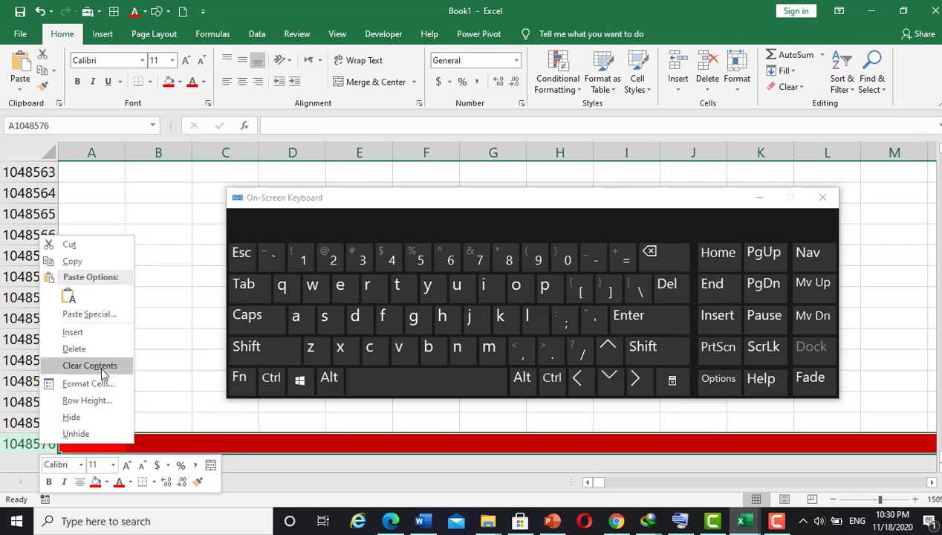
left_click(107, 482)
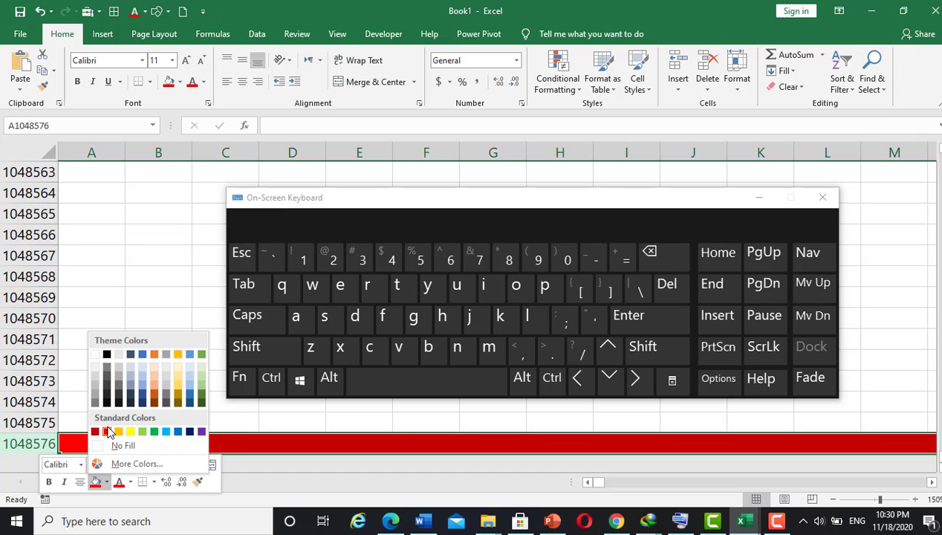
left_click(84, 387)
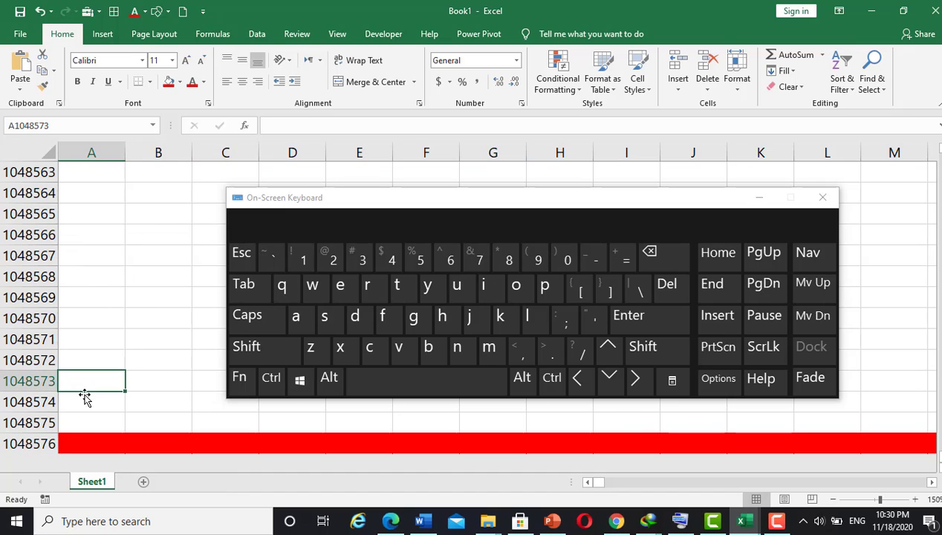
Set the entire last row, 1048576, to No Fill and select cell B1048574.
left_click(37, 445)
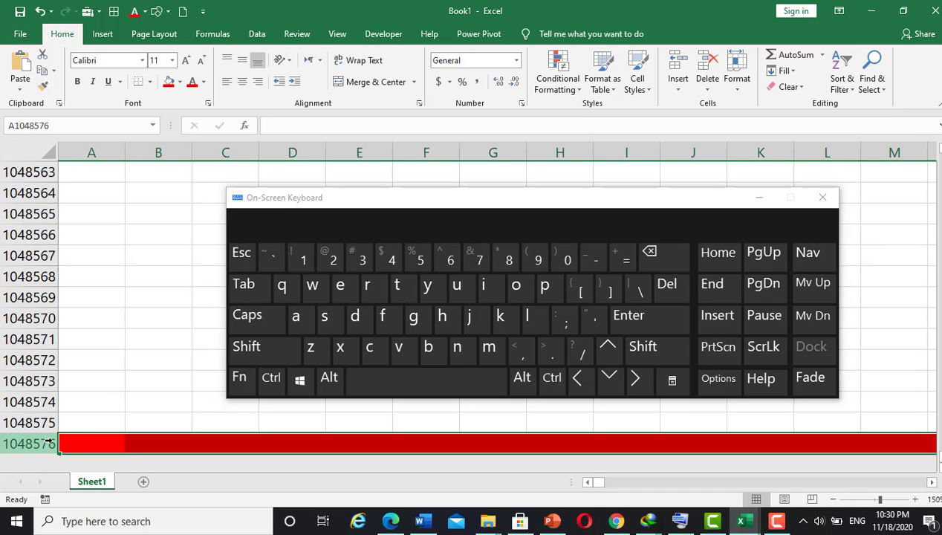
left_click(180, 82)
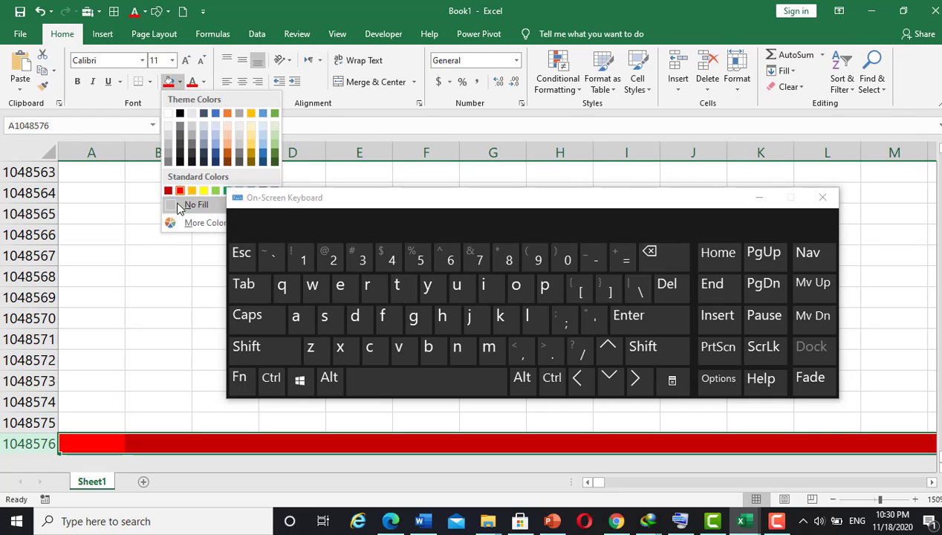
left_click(179, 206)
key("ctrl")
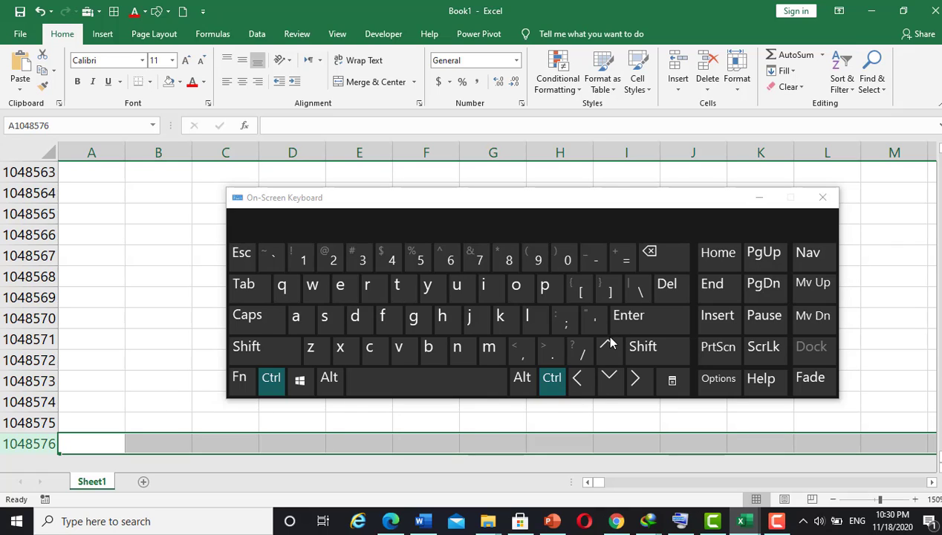
left_click(164, 395)
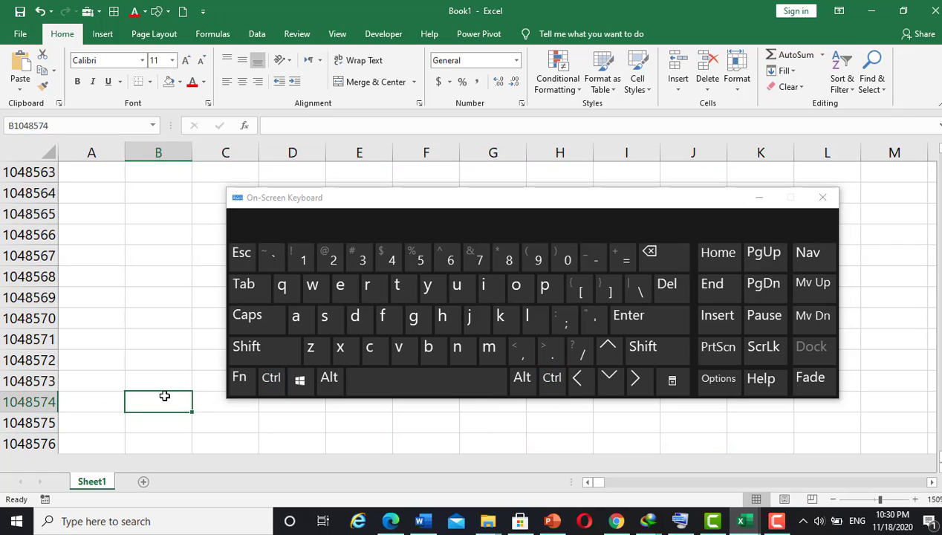